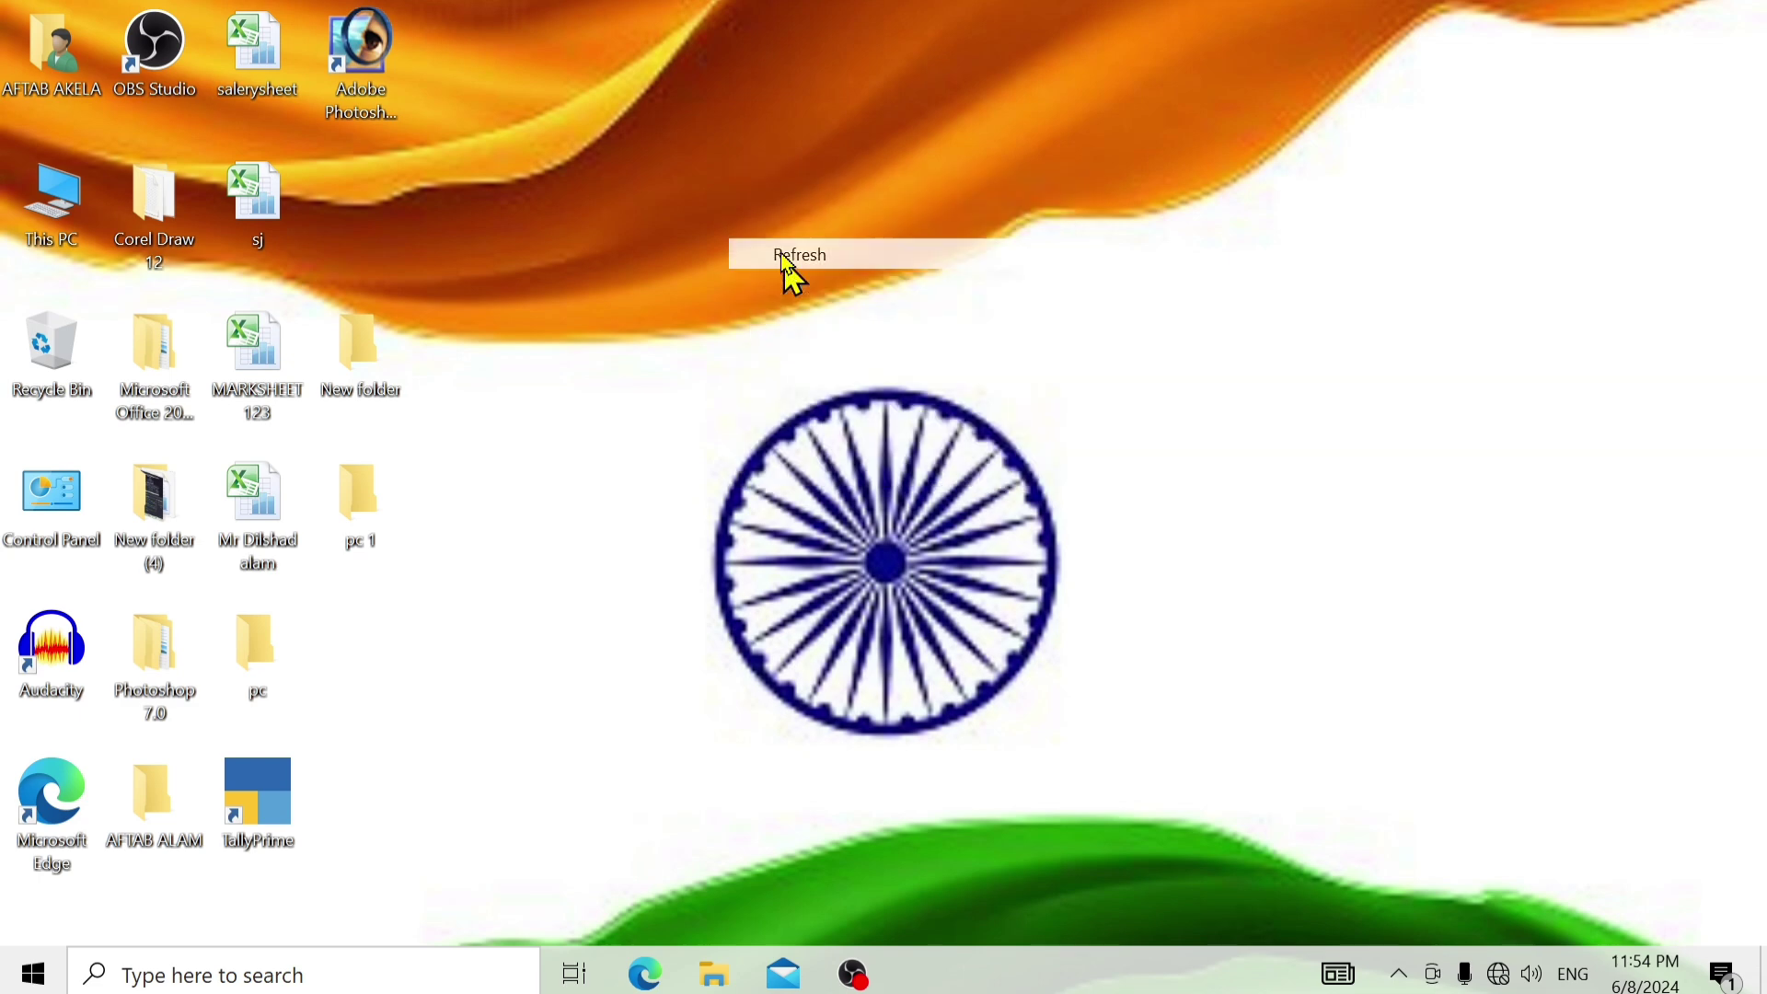
pyautogui.rightClick(716, 172)
pyautogui.click(781, 251)
pyautogui.rightClick(762, 158)
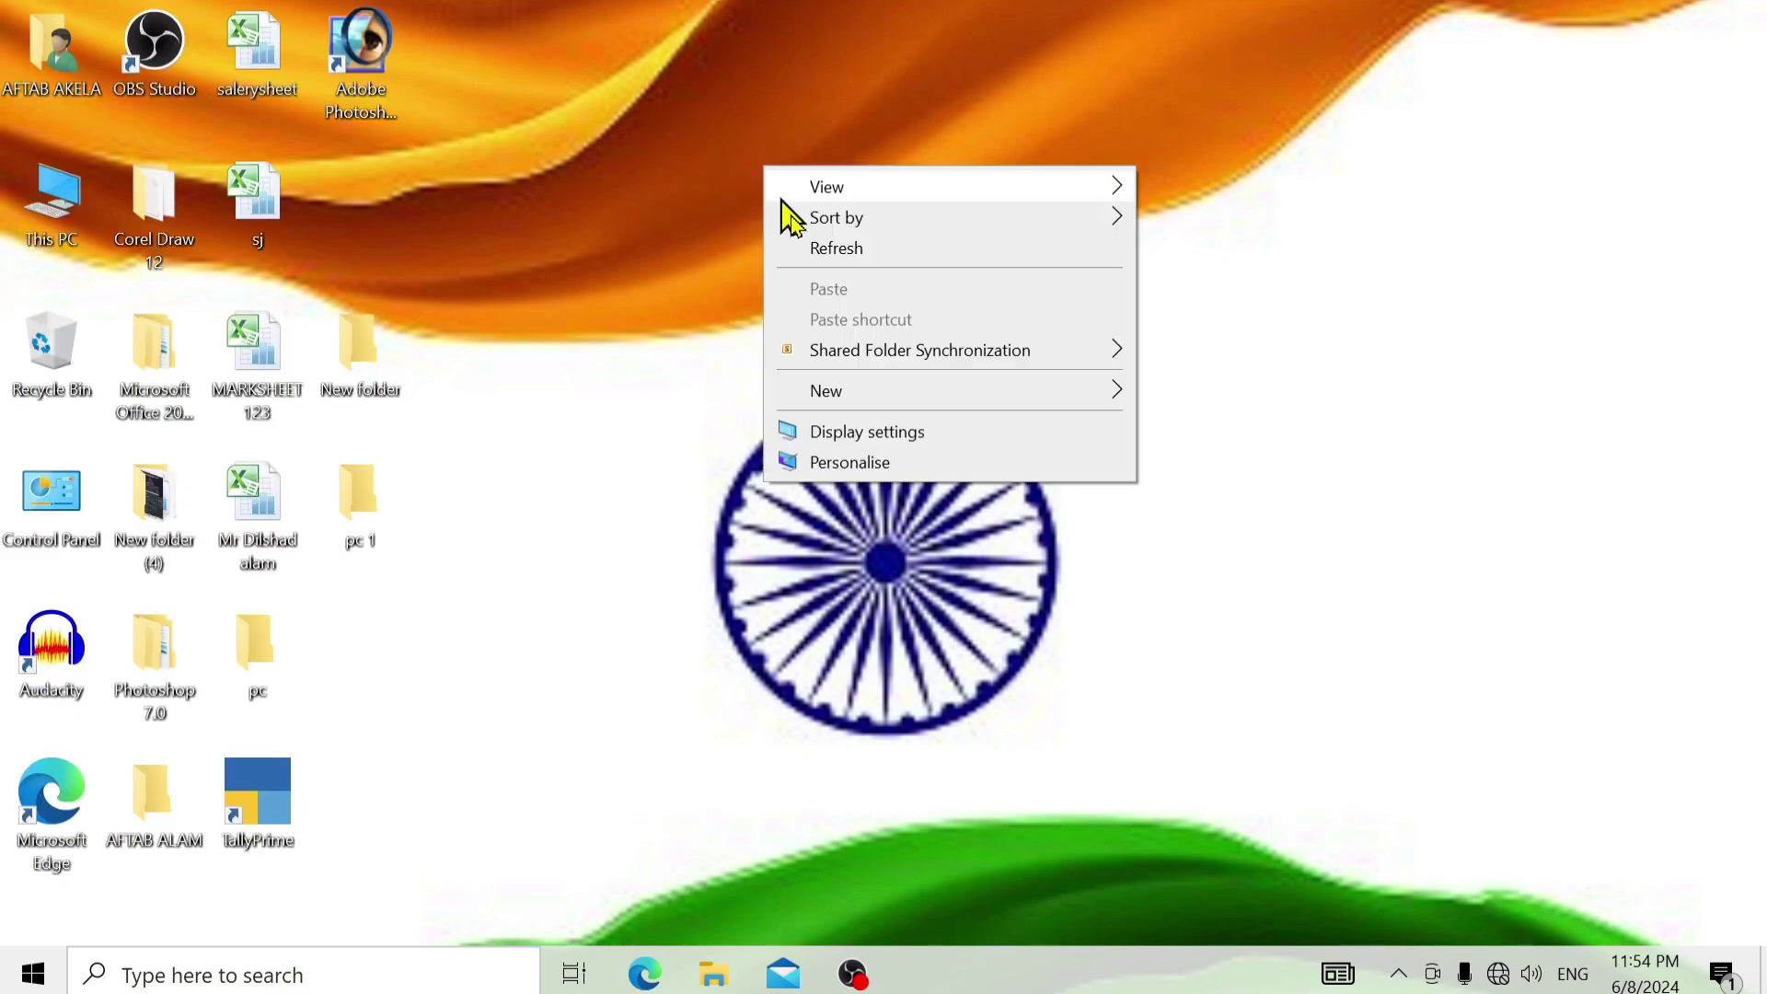
pyautogui.click(809, 245)
pyautogui.rightClick(761, 156)
pyautogui.click(808, 238)
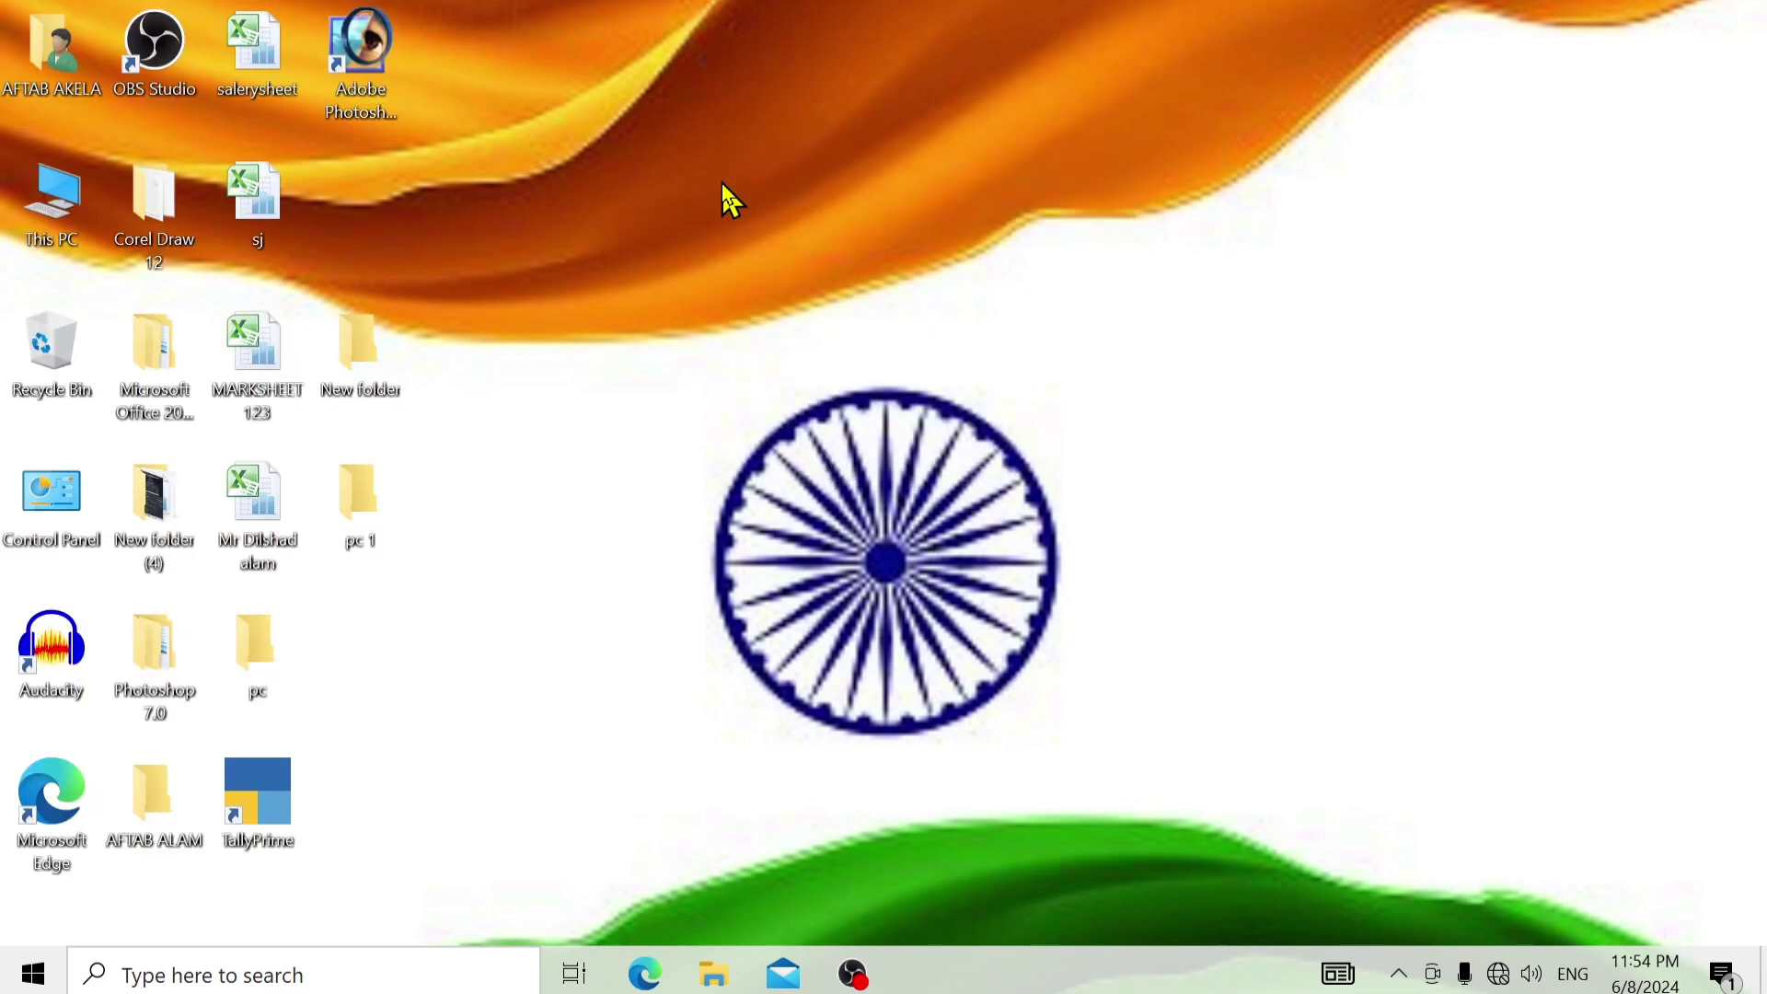
pyautogui.rightClick(722, 180)
pyautogui.click(806, 261)
pyautogui.rightClick(757, 157)
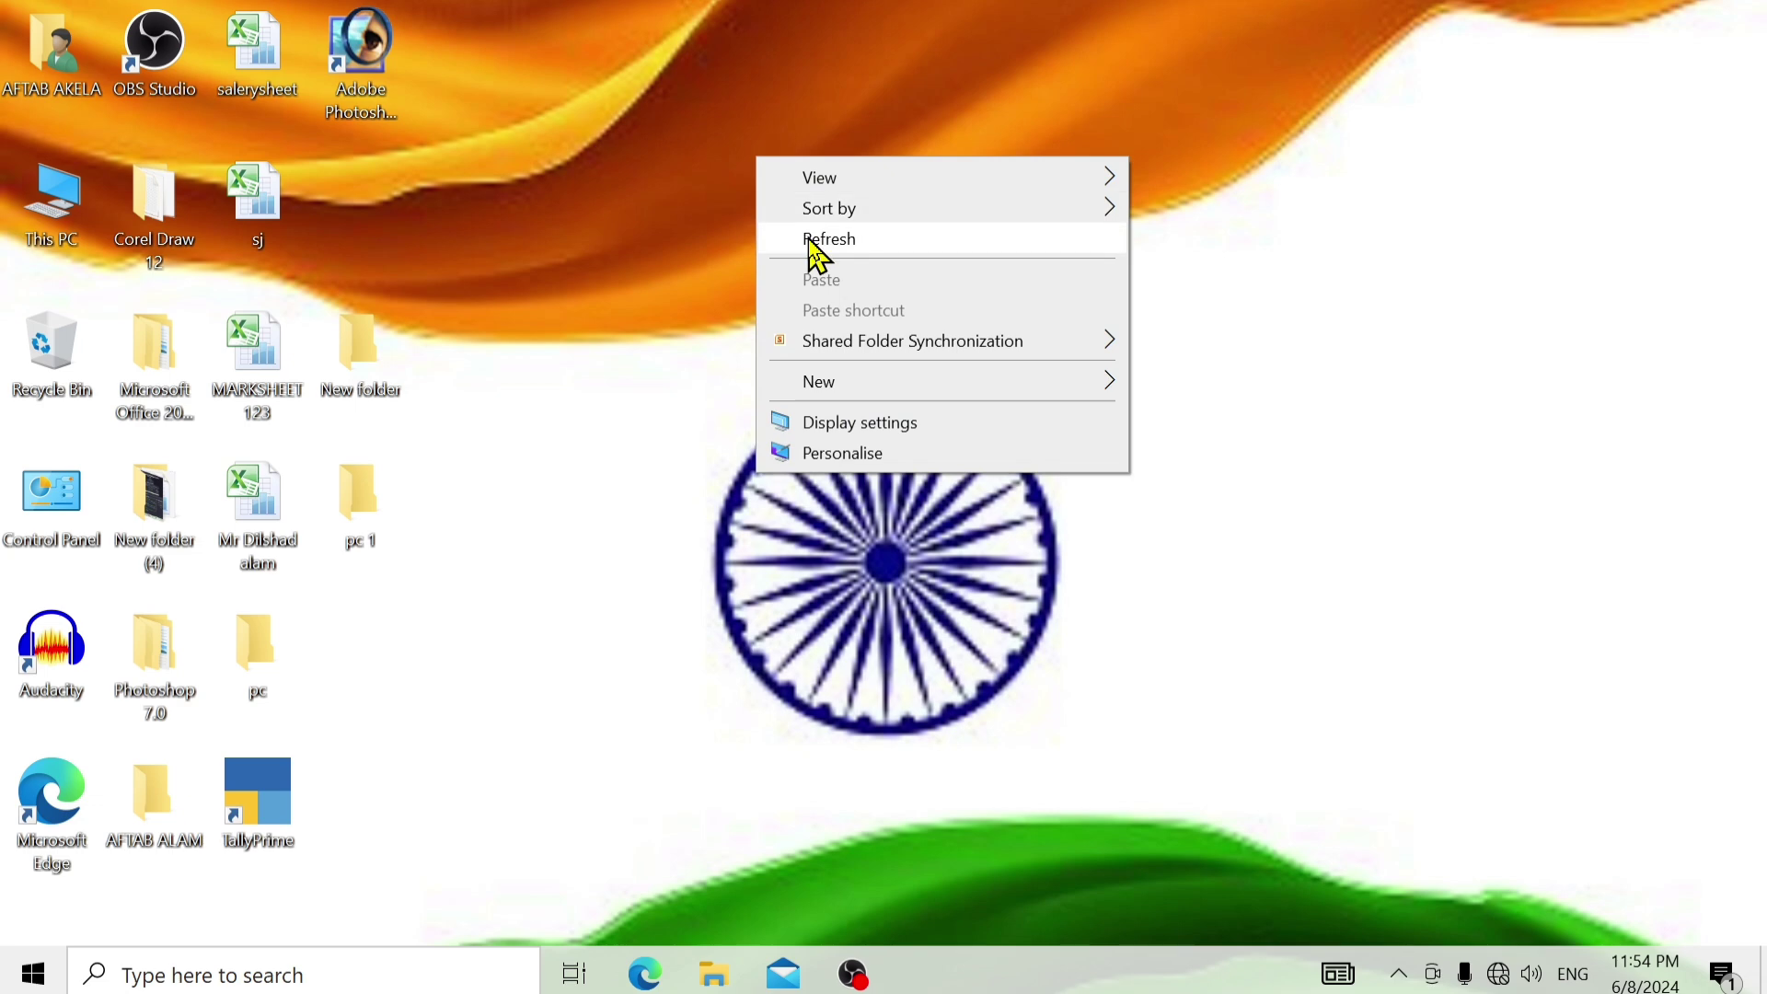
pyautogui.click(815, 241)
pyautogui.rightClick(800, 179)
pyautogui.click(828, 260)
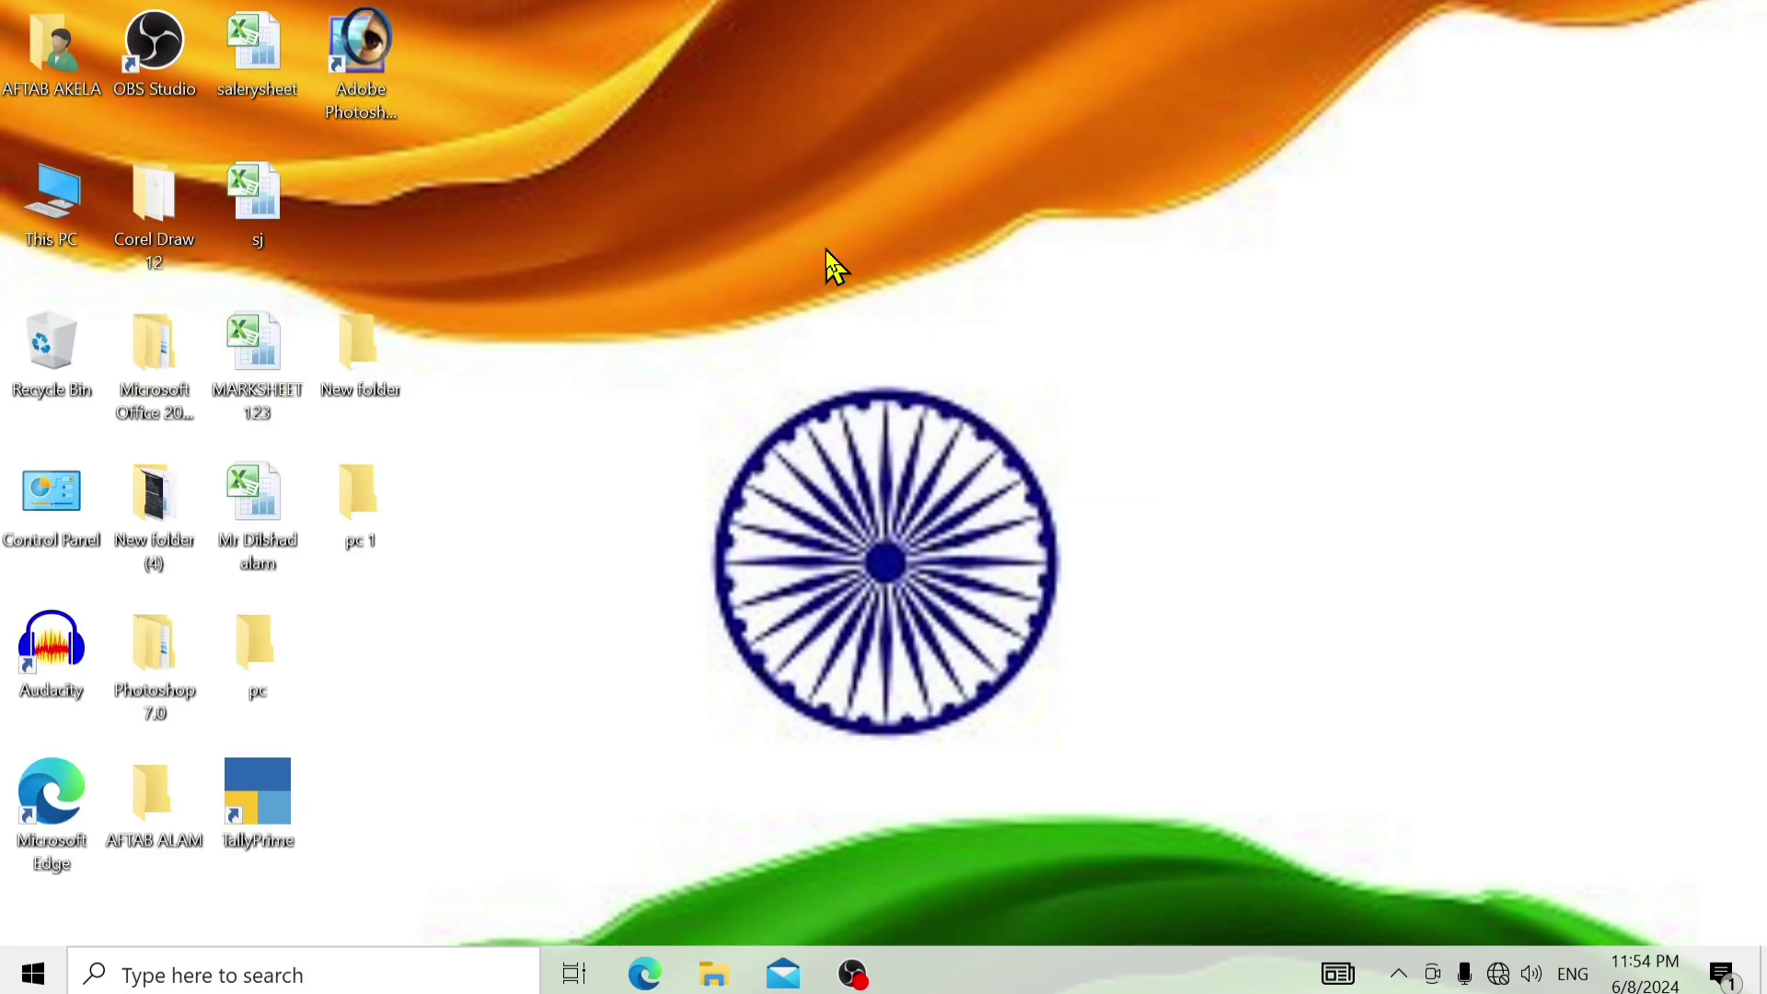
# Step: Launch Microsoft Excel by running the command excel
pyautogui.press('super+r')
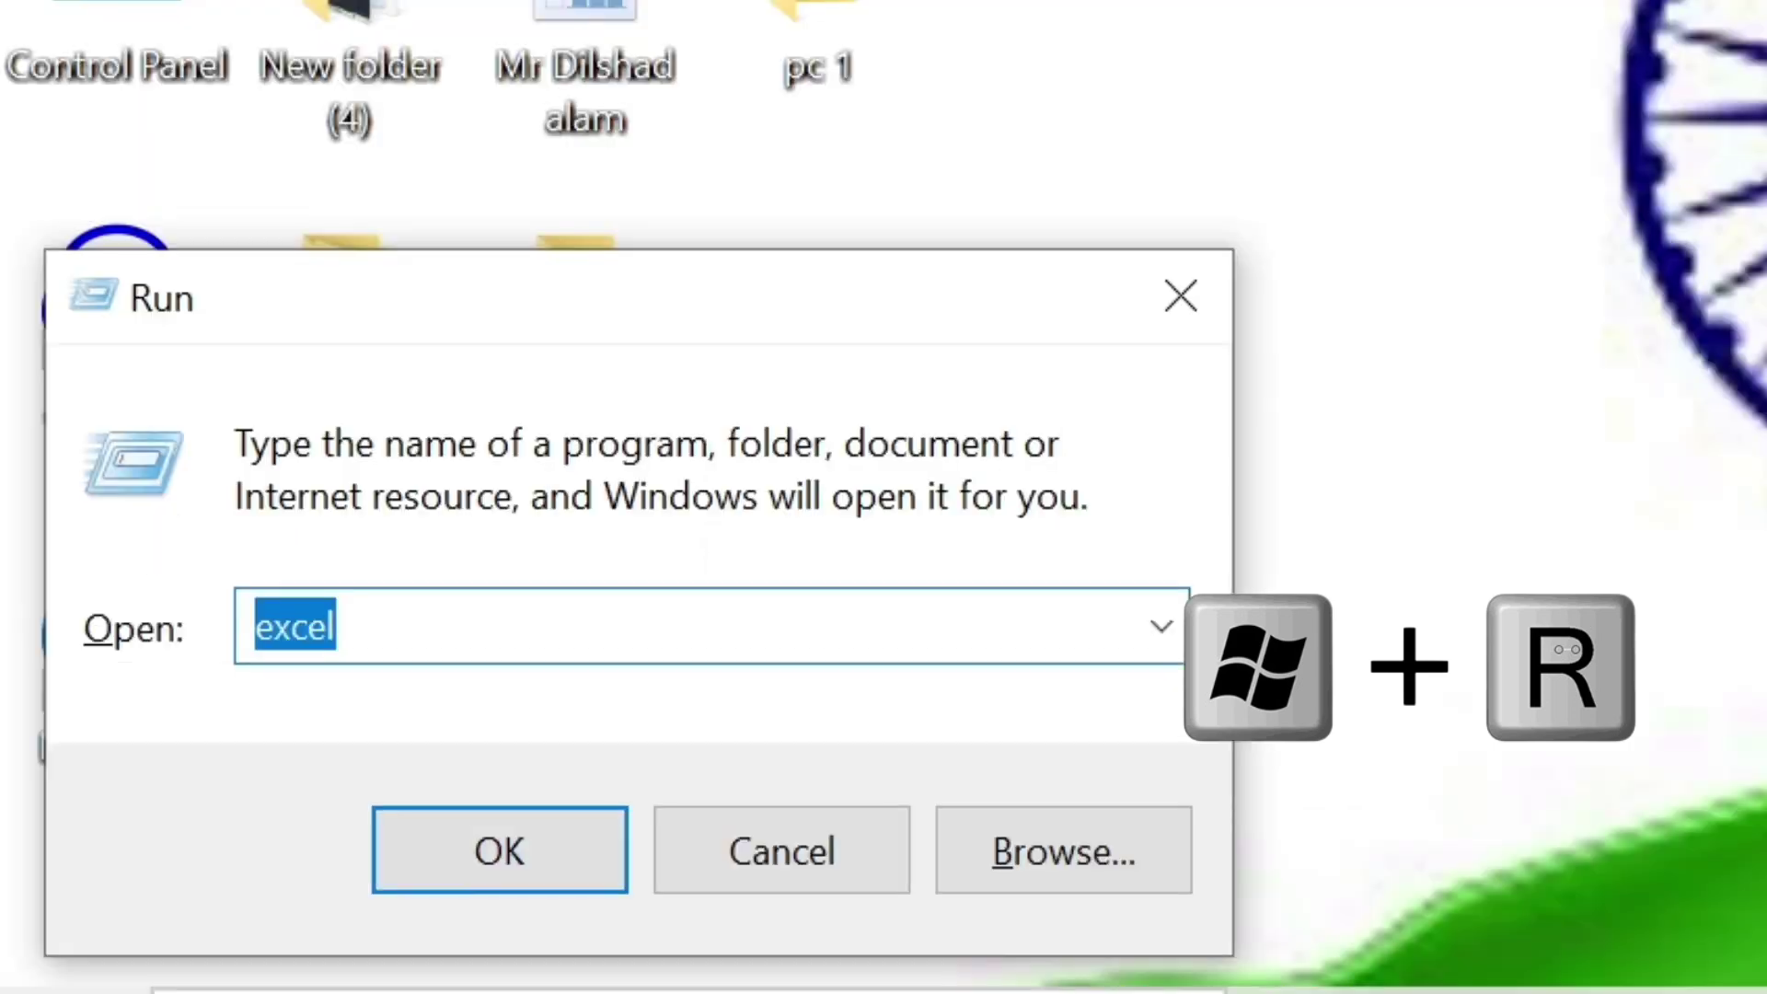
pyautogui.press('BackSpace')
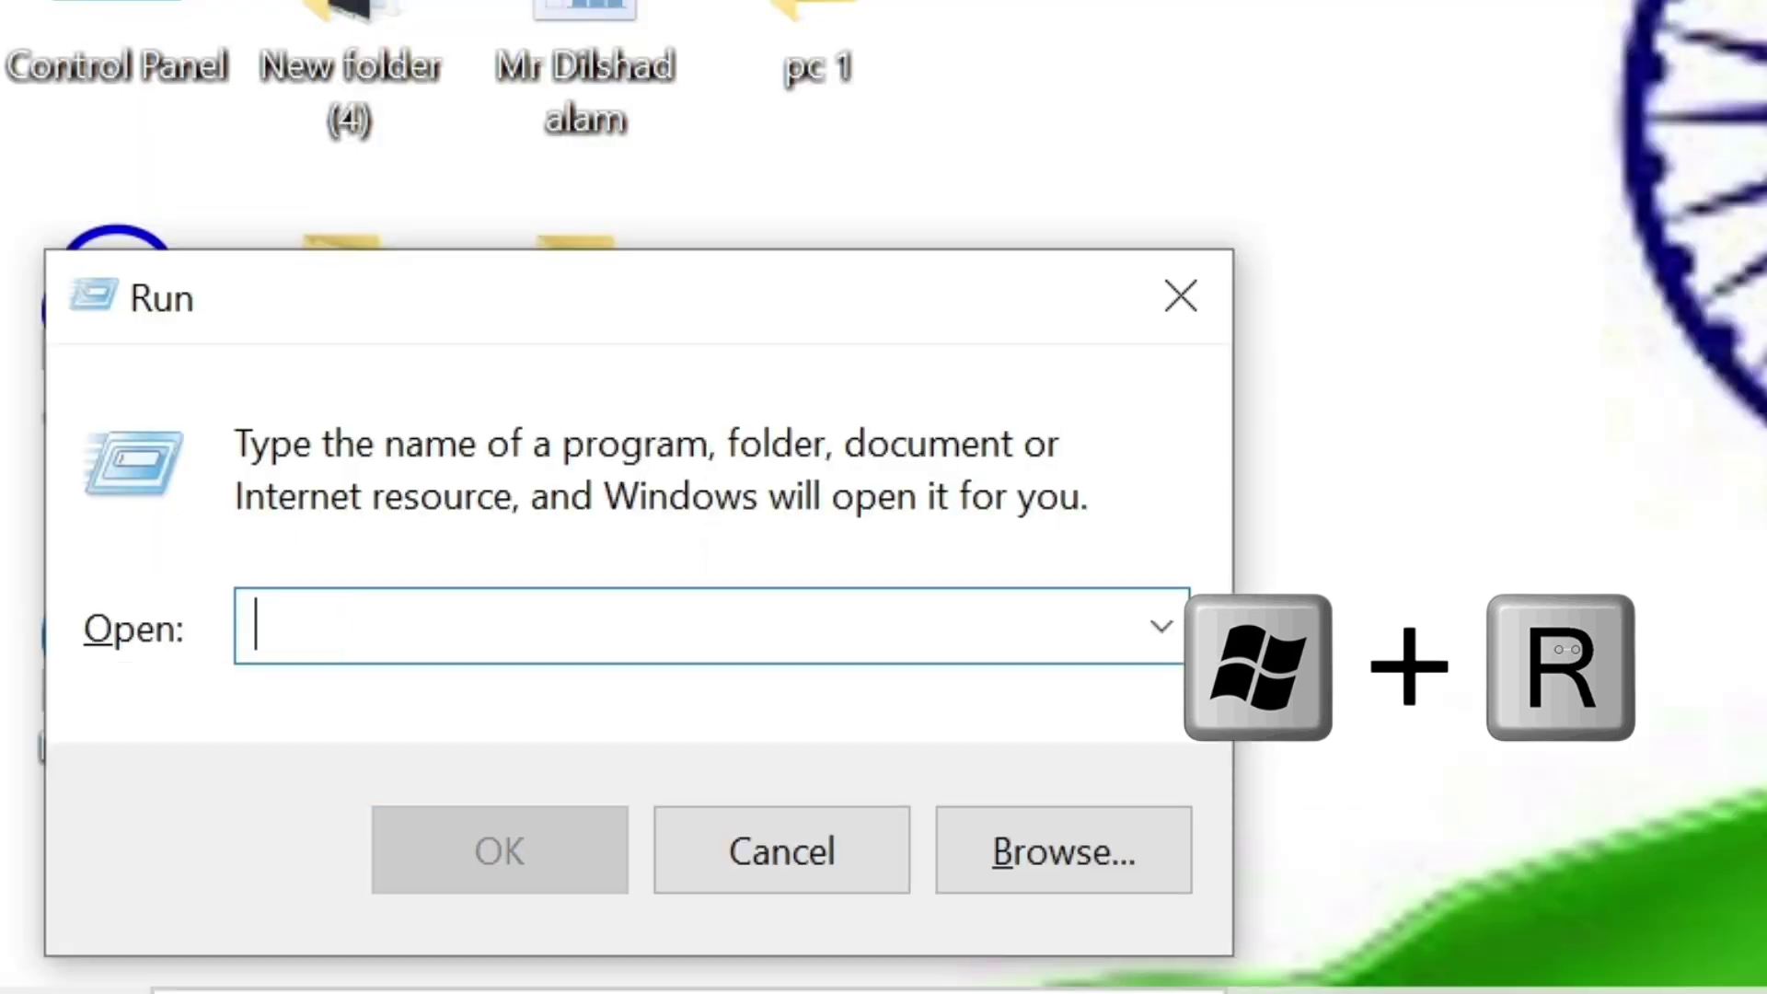
pyautogui.write('excel')
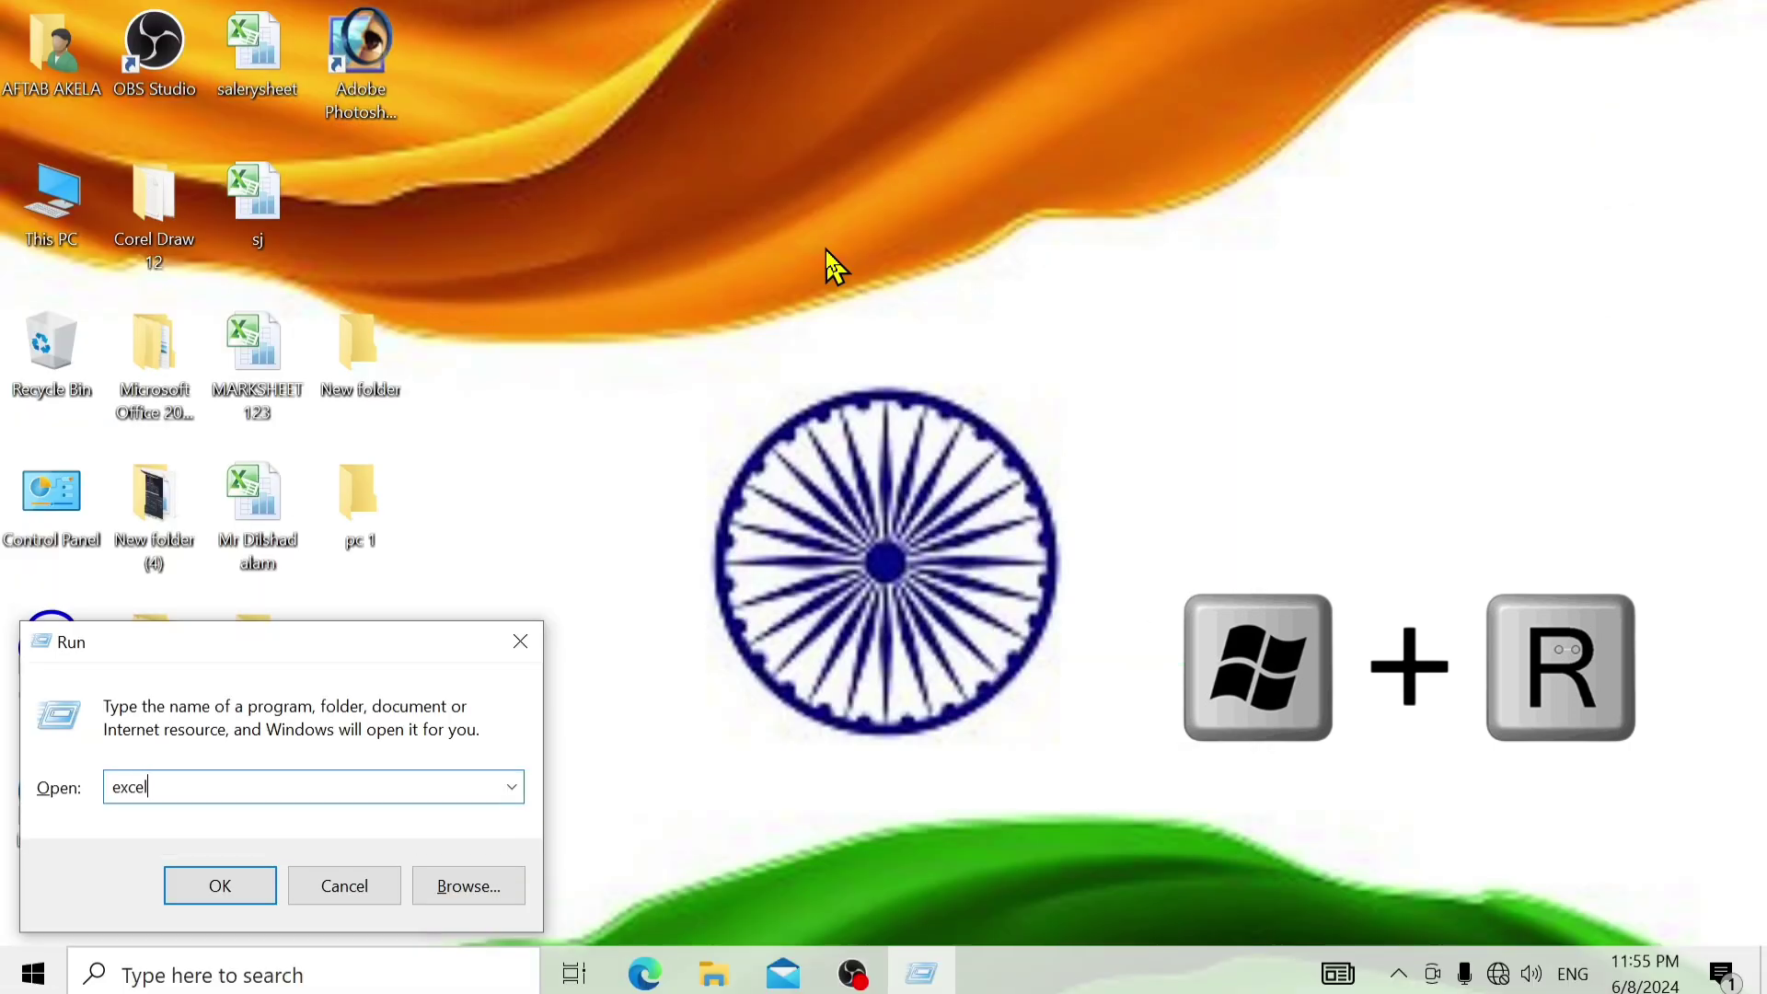
pyautogui.press('Return')
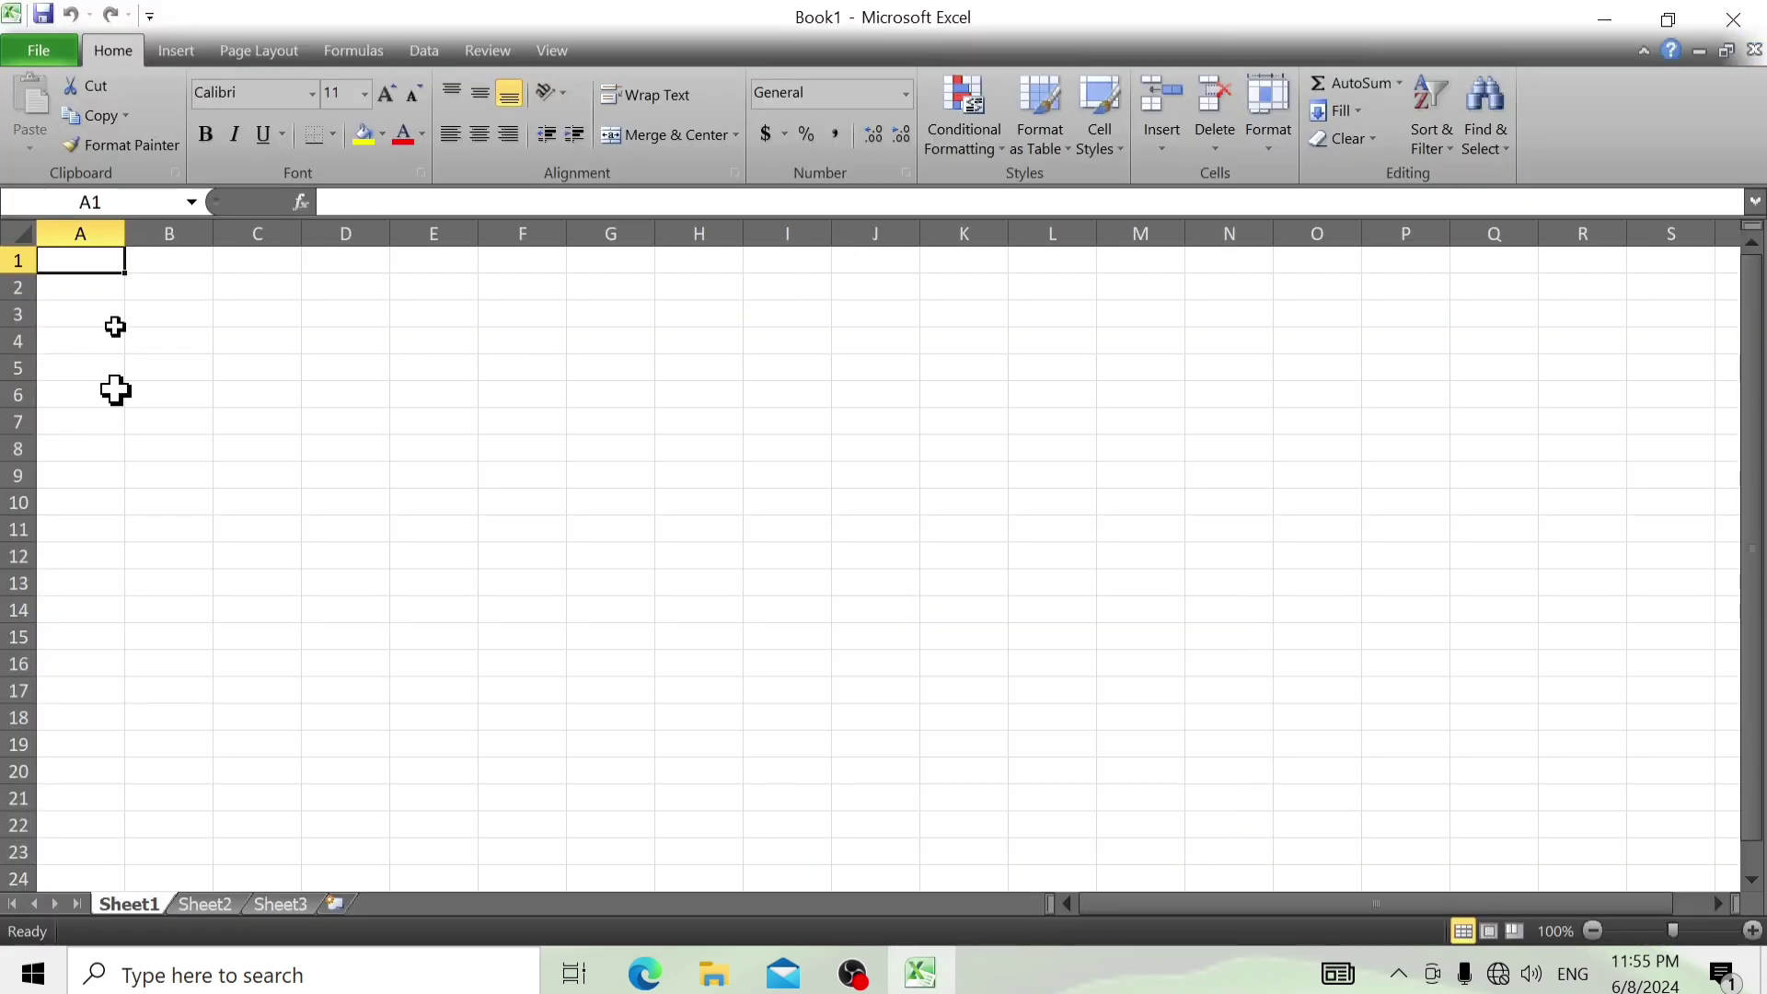
# Step: Open the recent workbook sj and zoom the salary sheet out to 80%
pyautogui.click(42, 52)
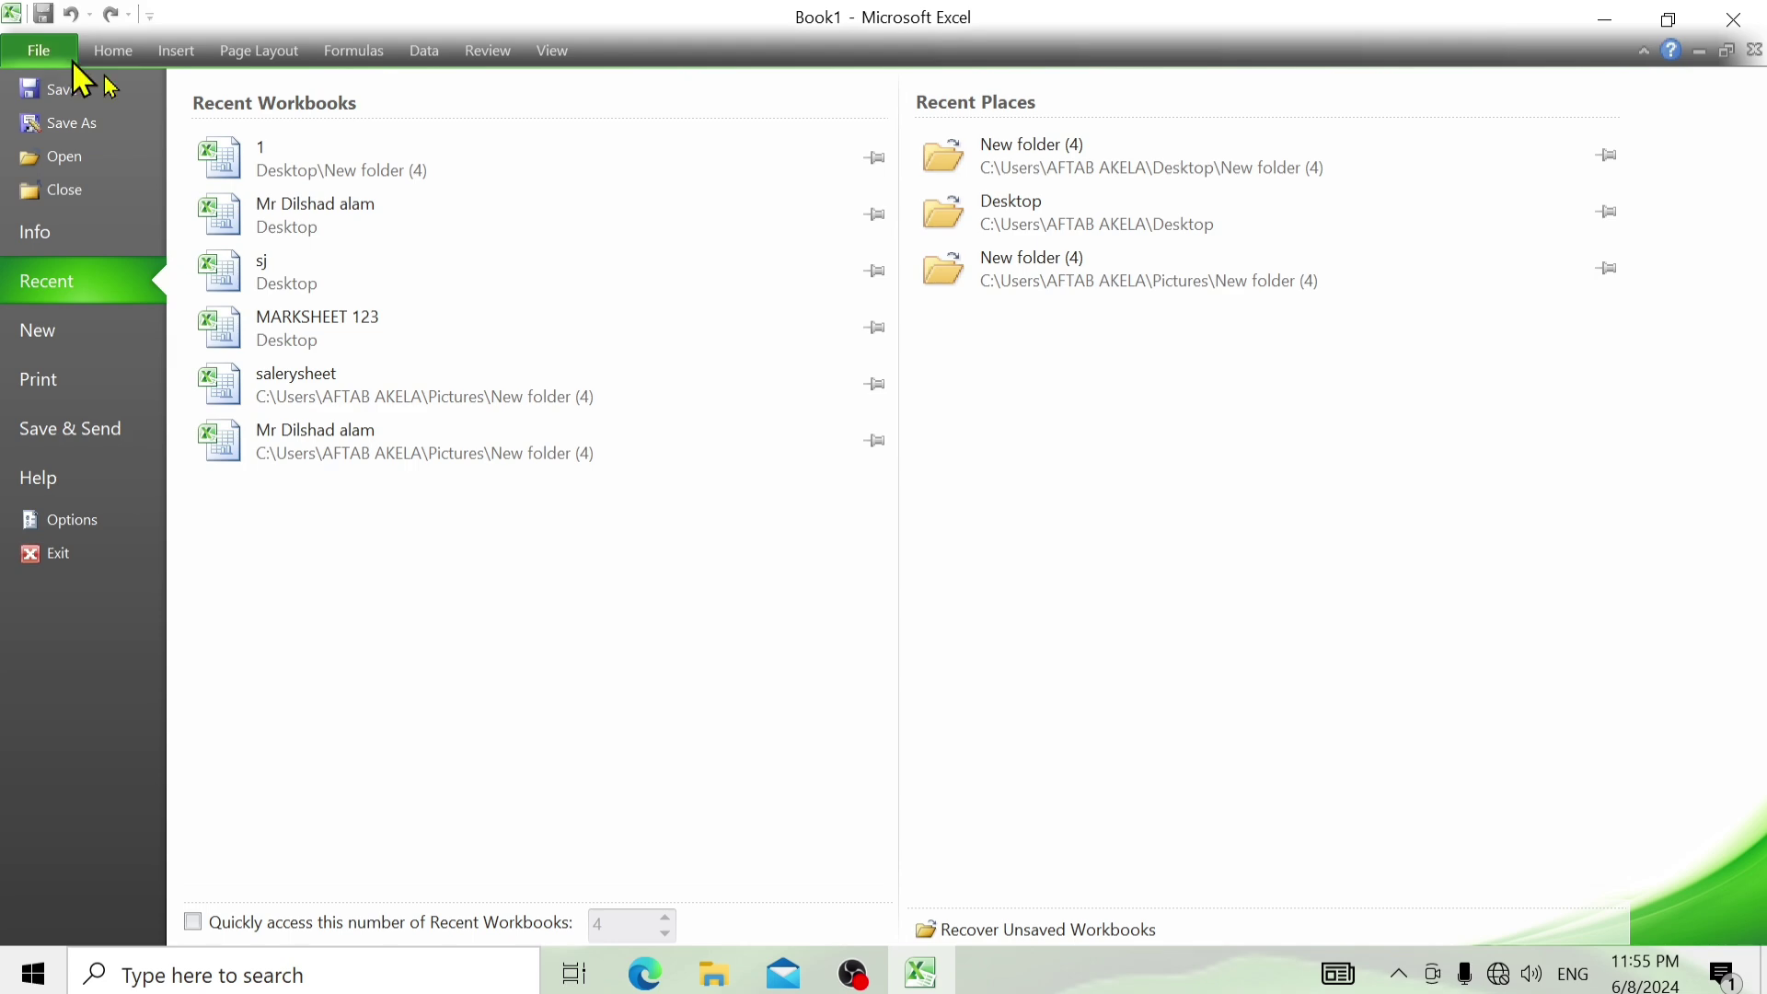
pyautogui.click(322, 281)
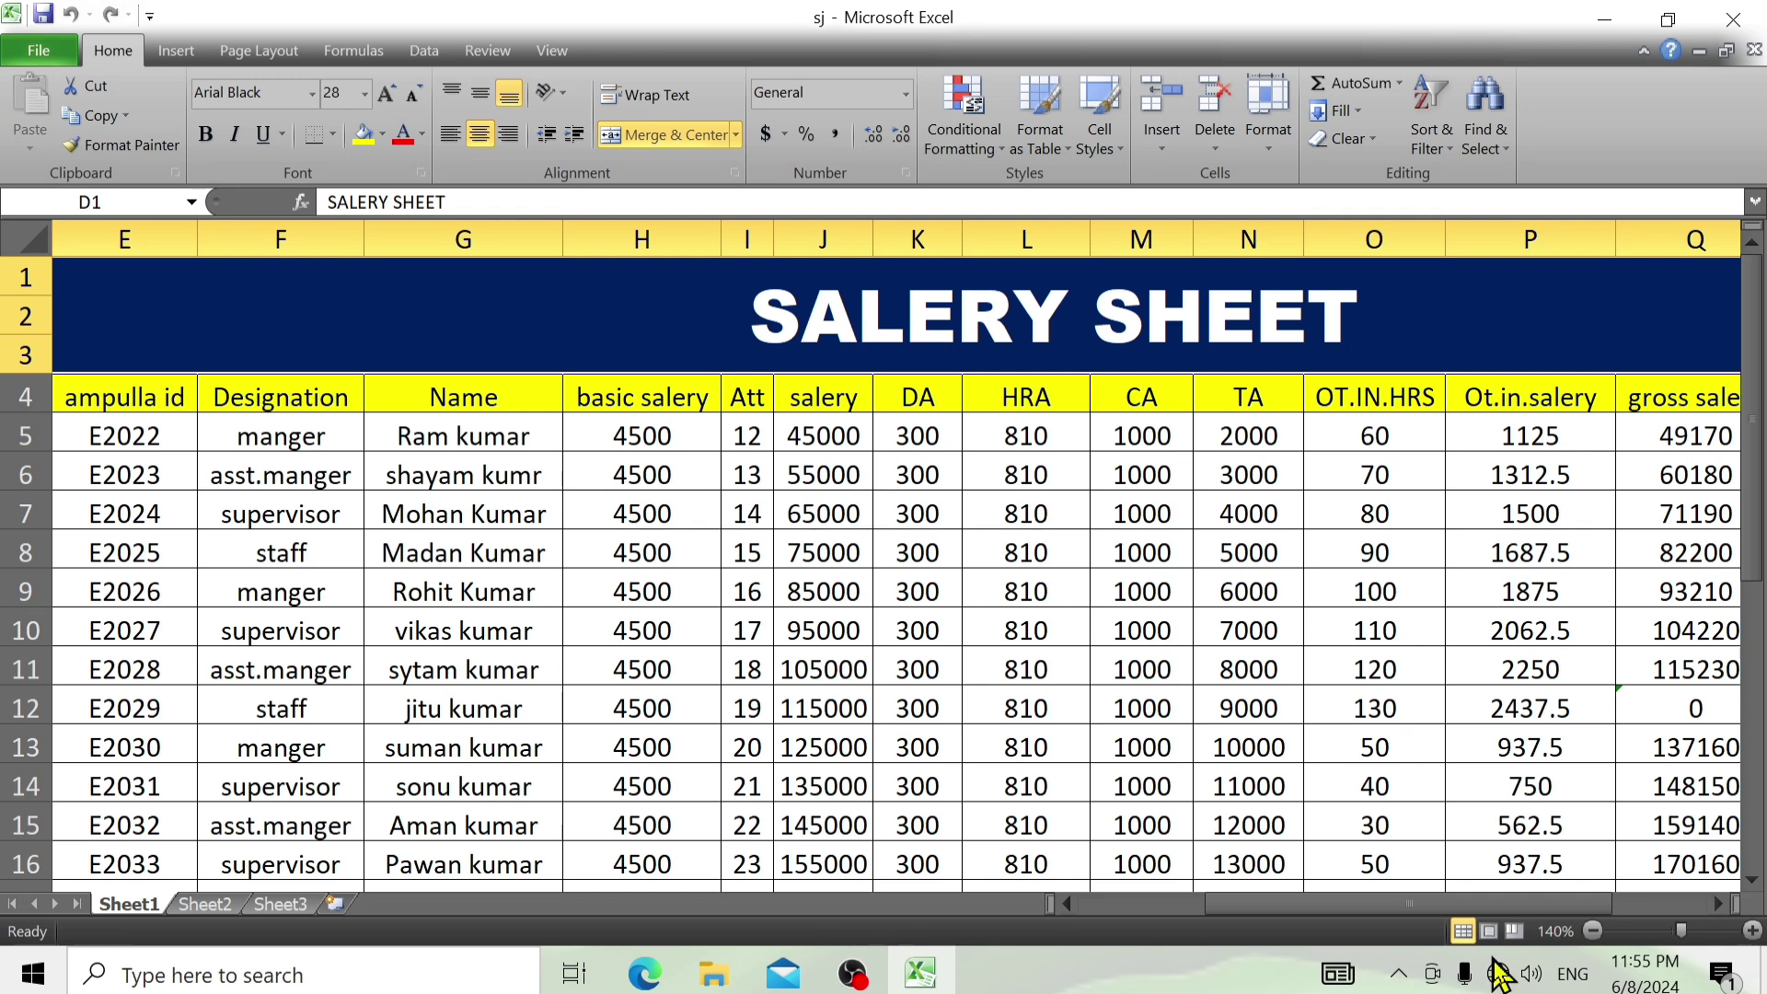
pyautogui.click(1593, 930)
pyautogui.click(1593, 931)
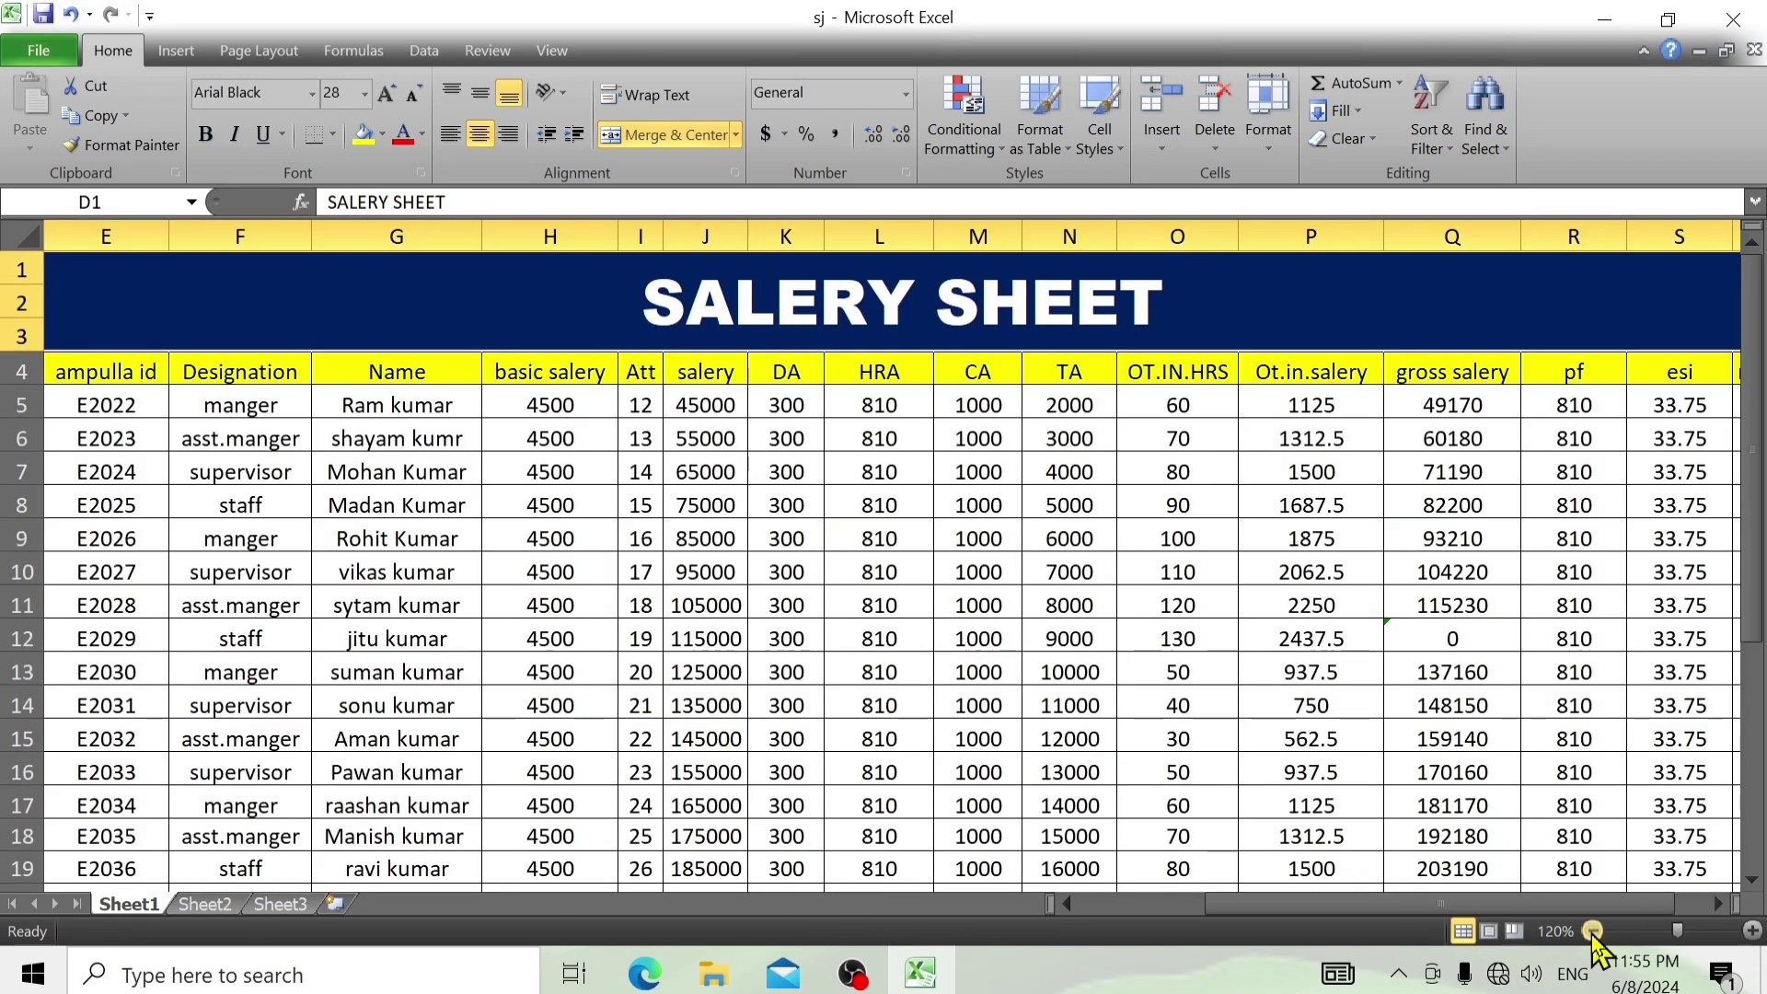
pyautogui.click(1594, 931)
pyautogui.click(1593, 931)
pyautogui.click(1593, 931)
pyautogui.click(1594, 931)
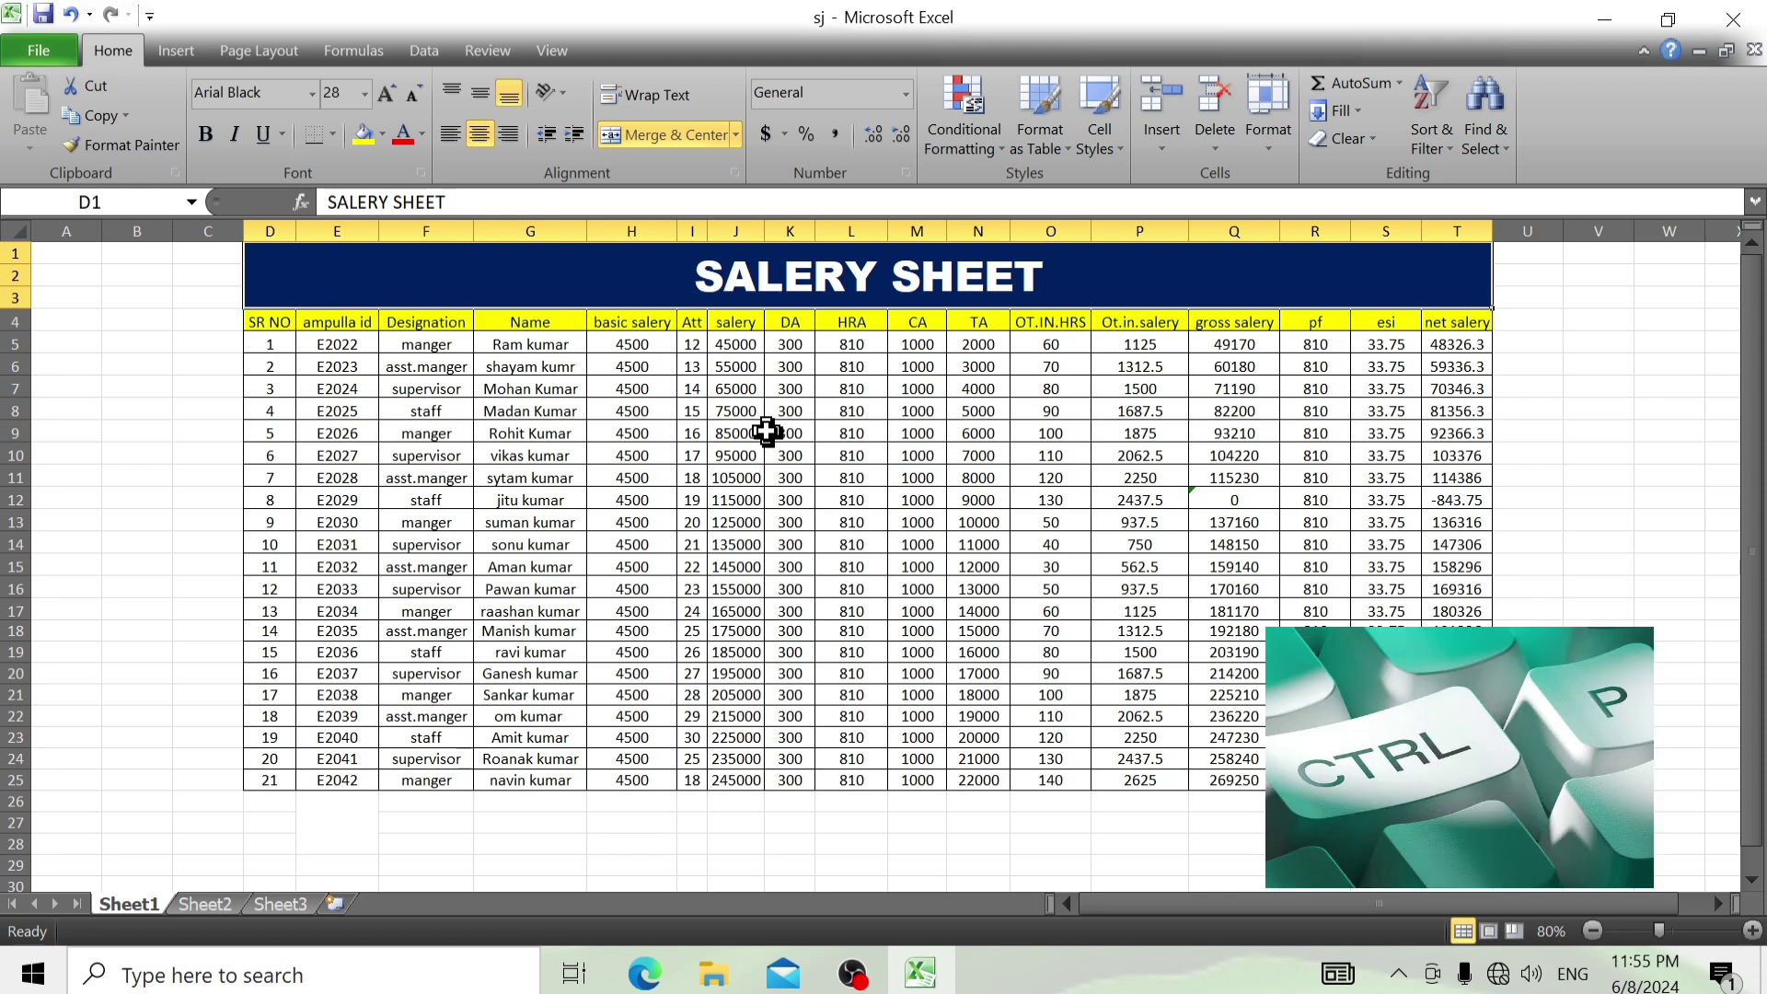
# Step: Check how the salary sheet fits the page in the print preview, then return to the worksheet
pyautogui.hotkey('ctrl', 'p')
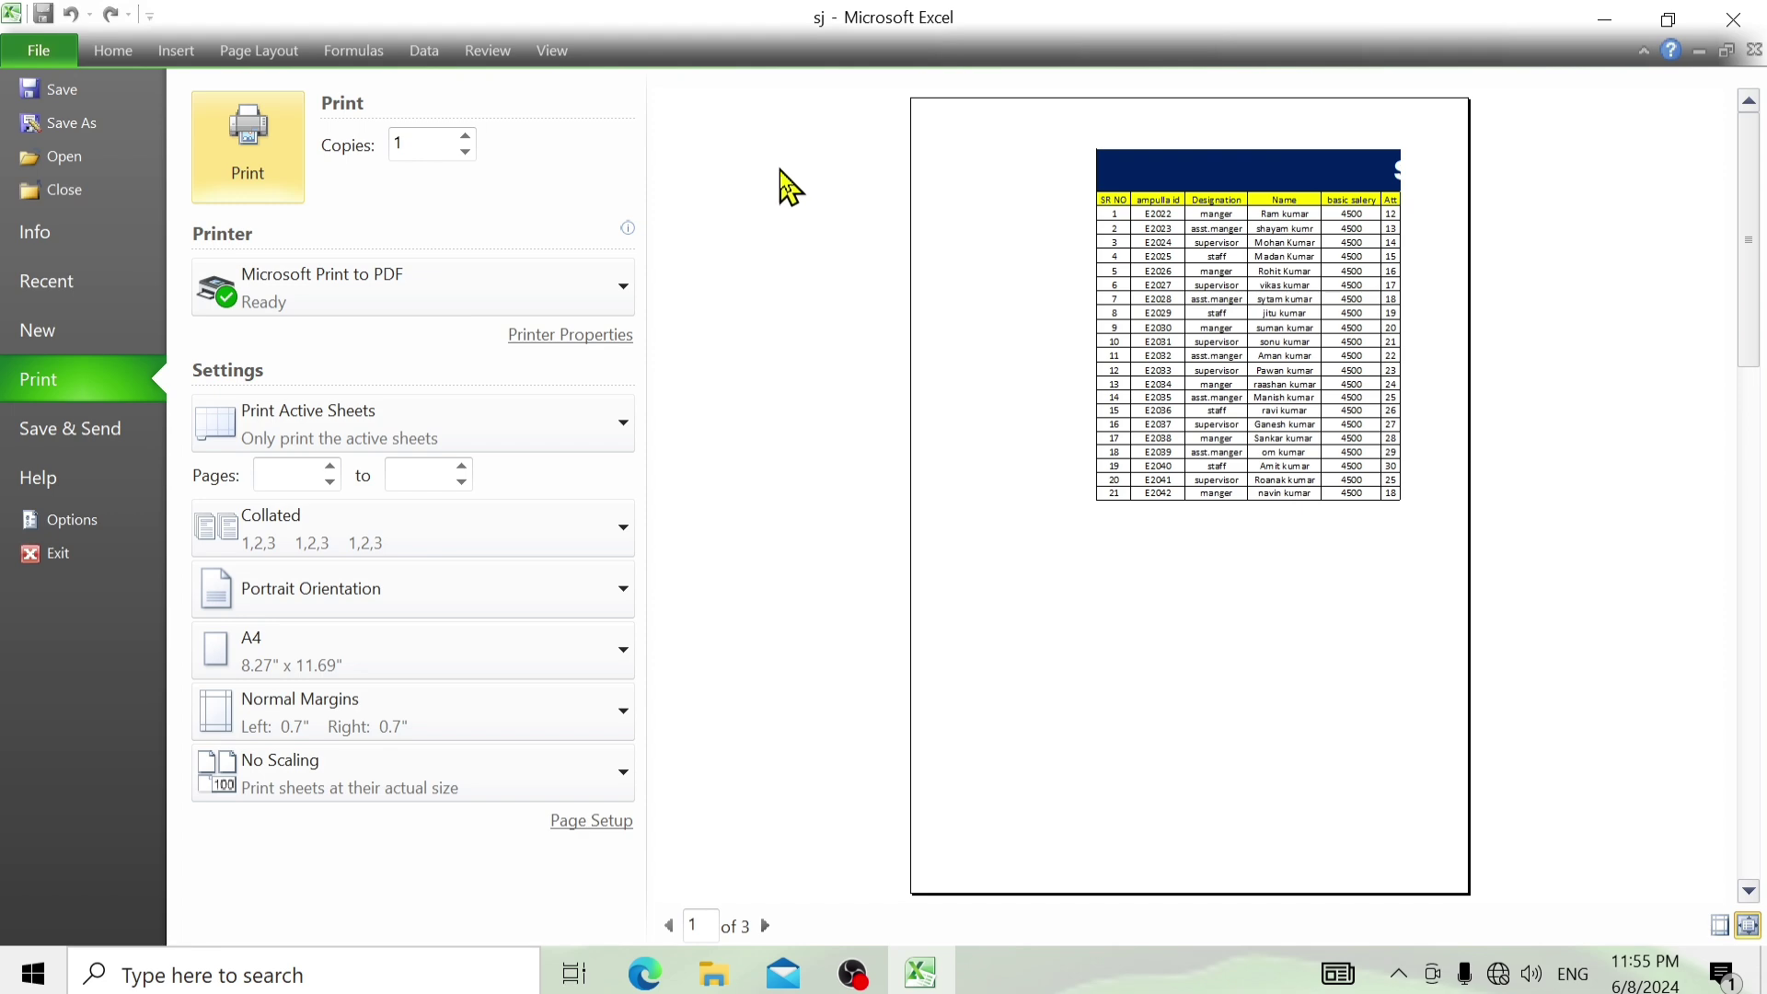
pyautogui.press('Escape')
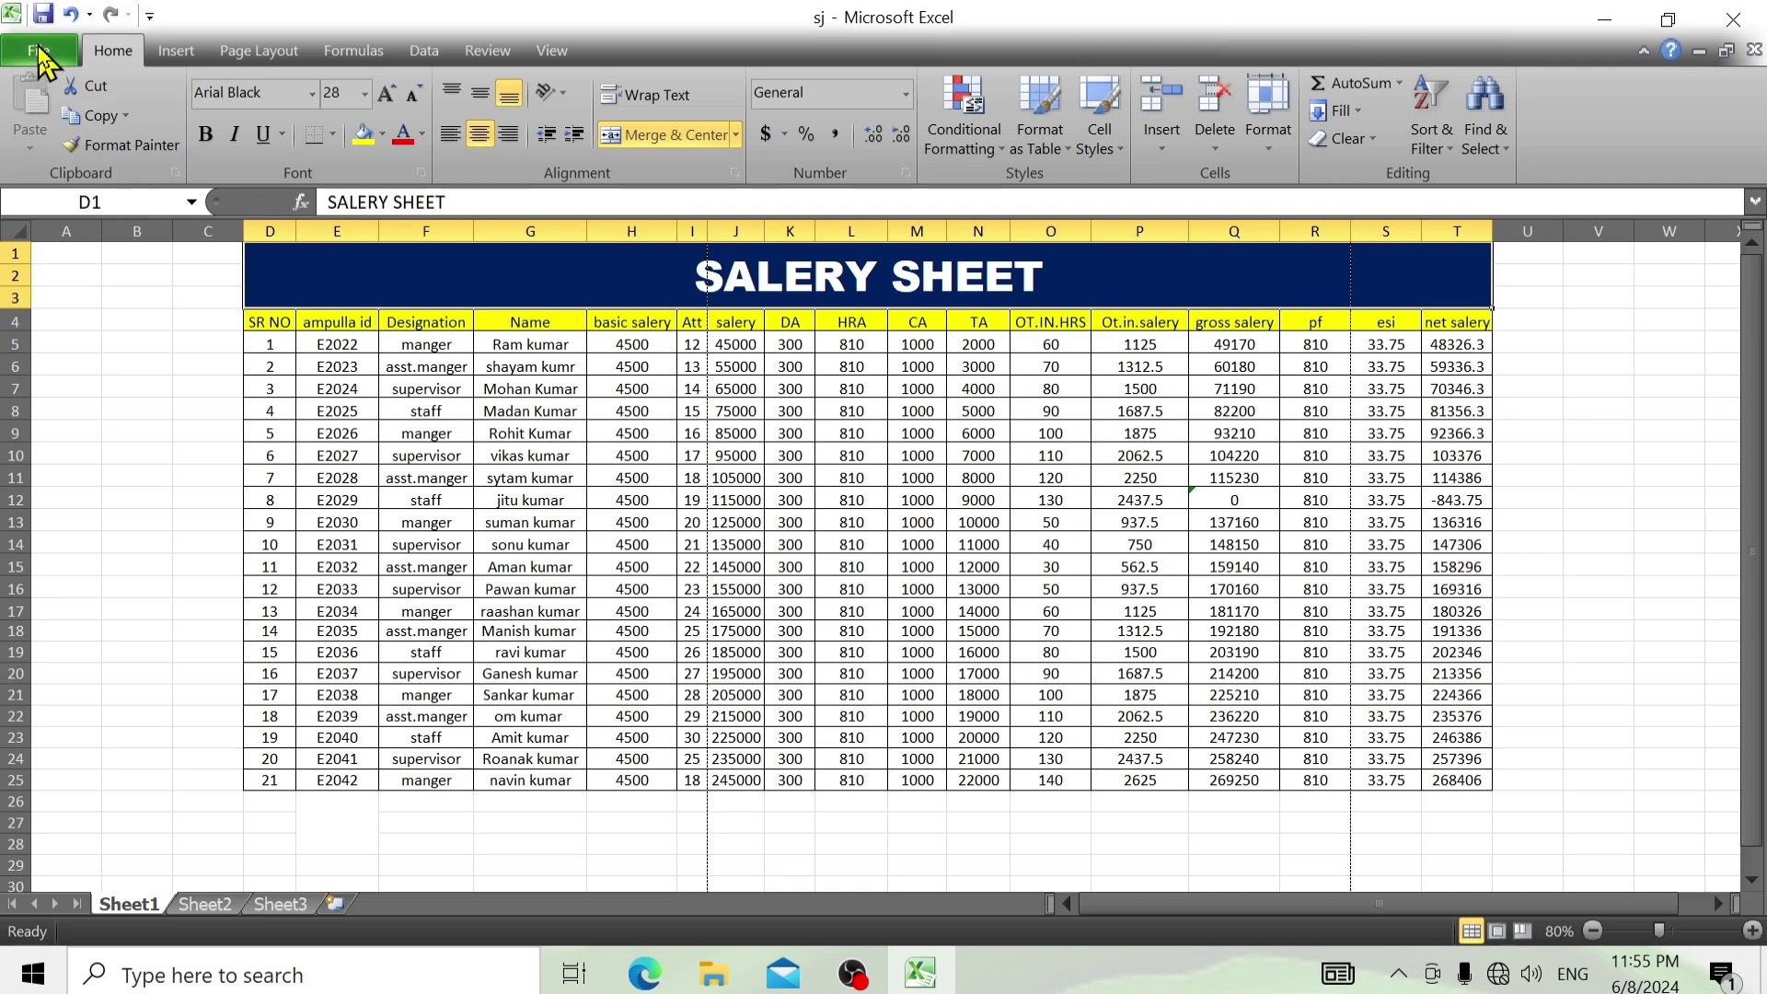
pyautogui.click(40, 52)
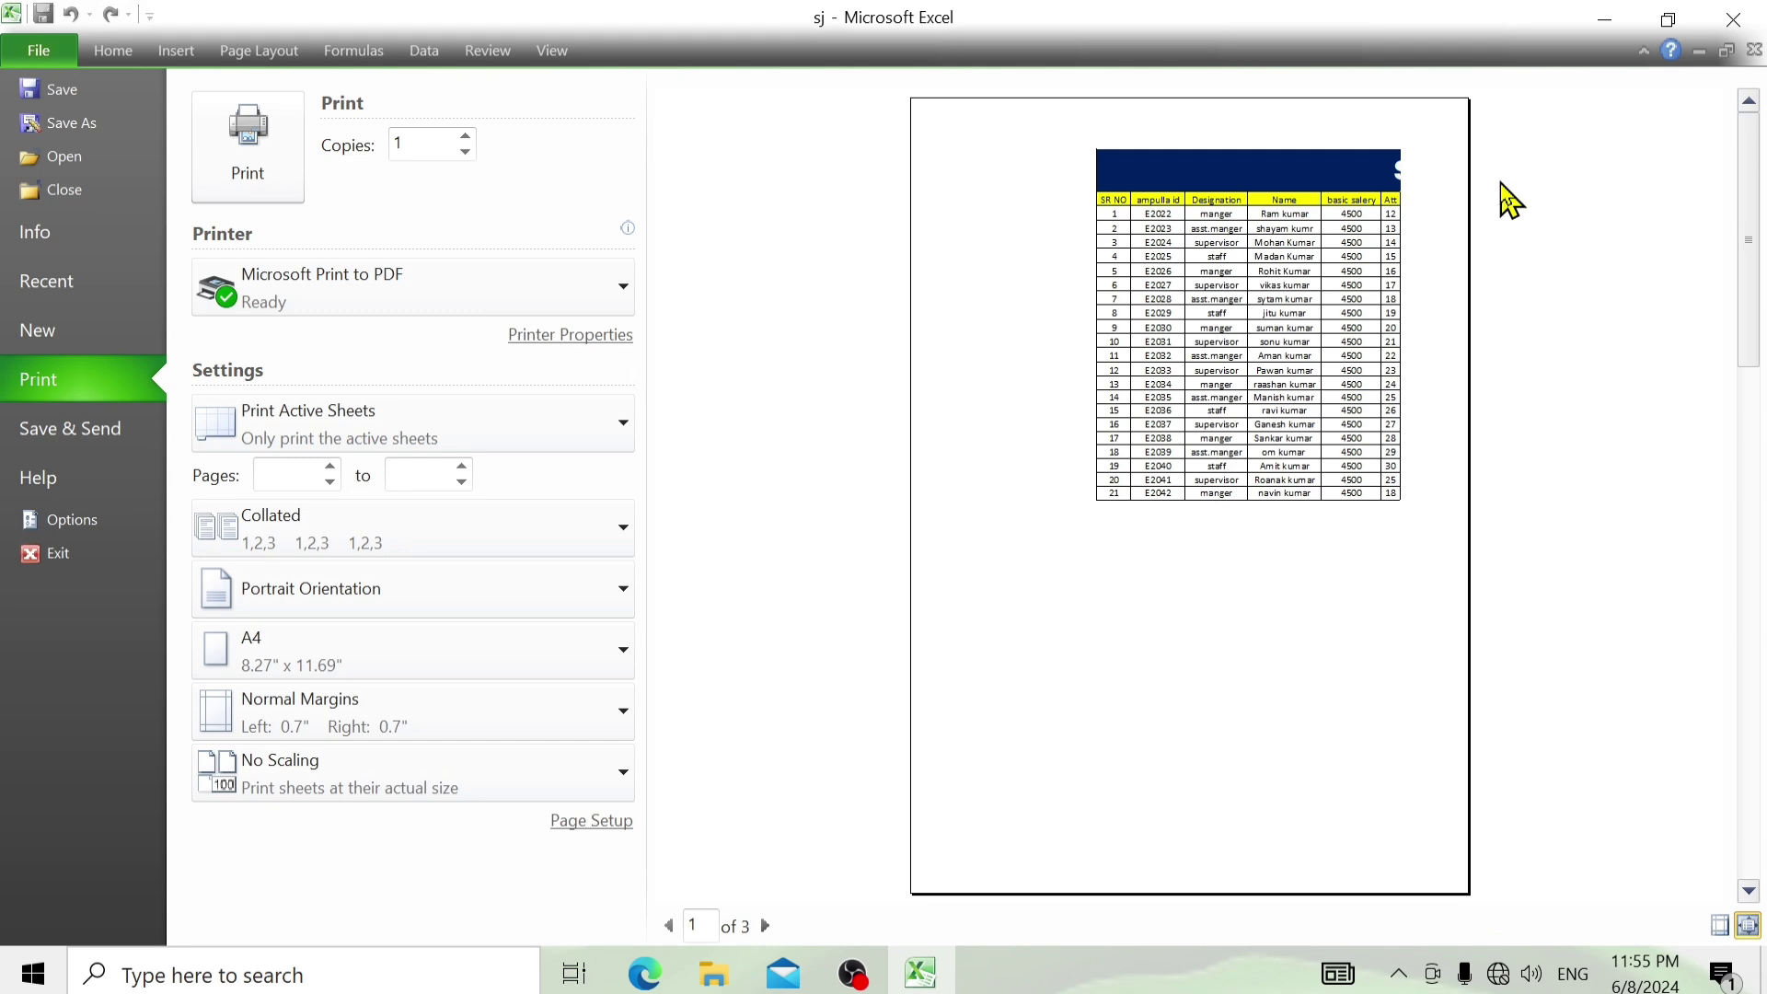
pyautogui.press('Escape')
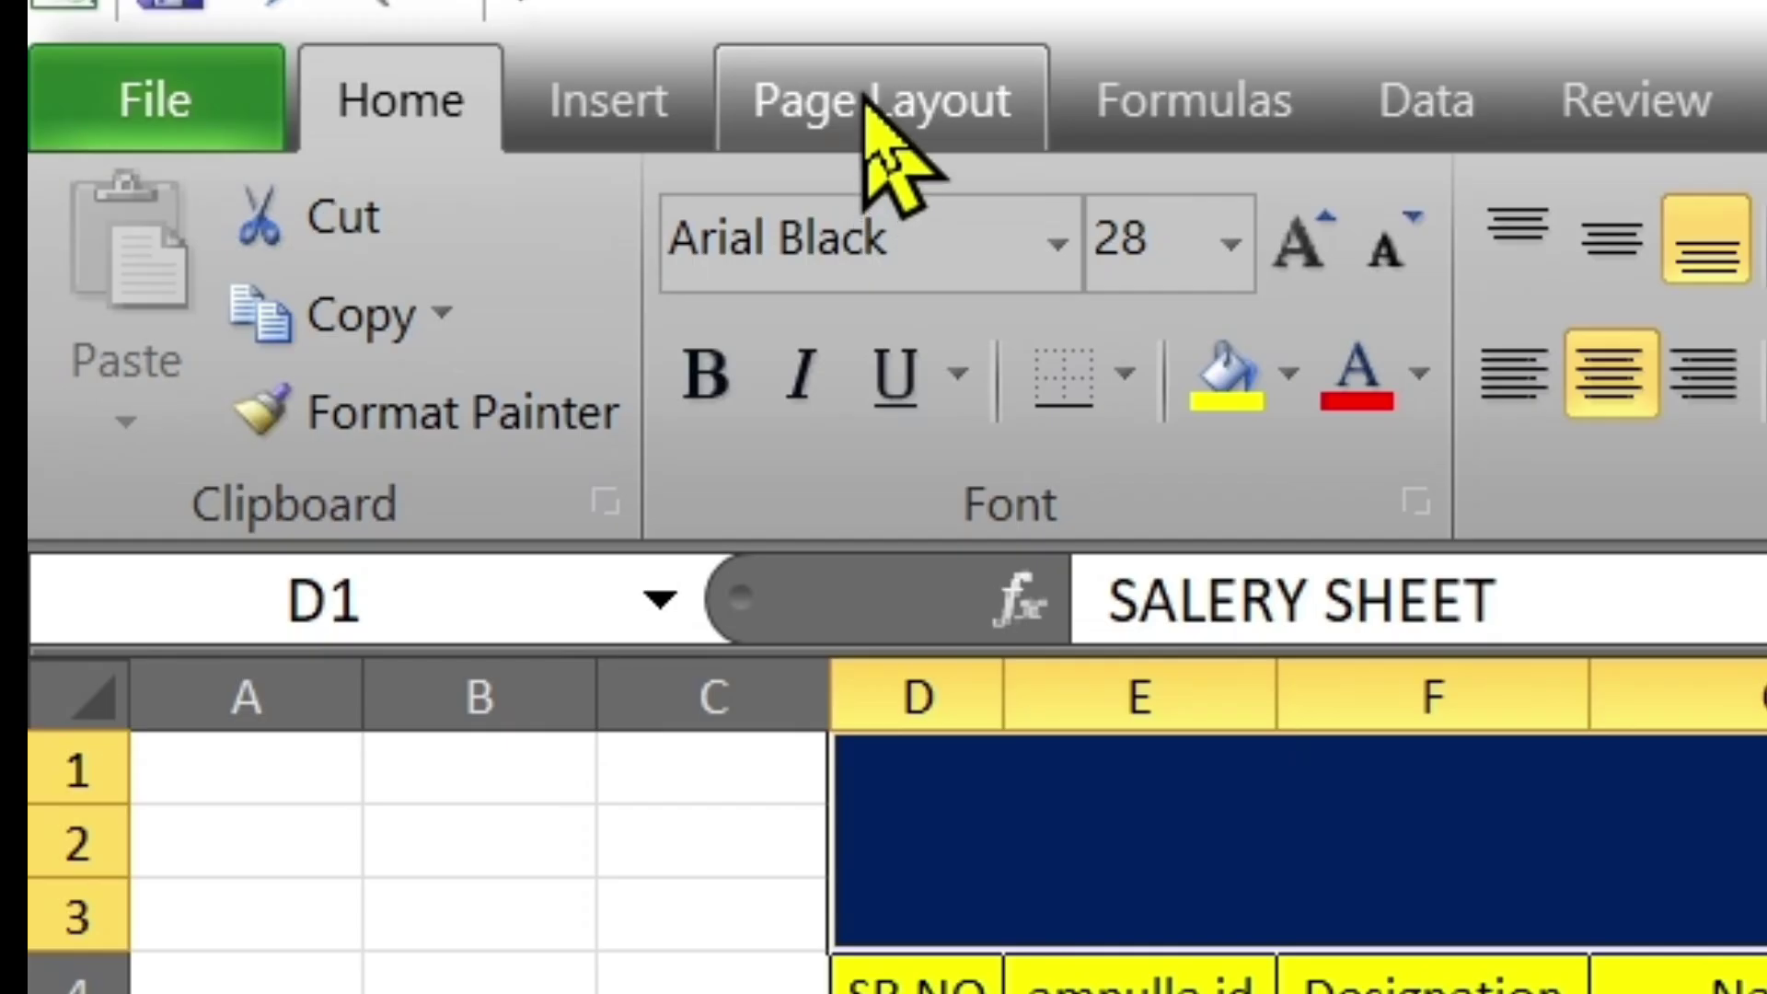
# Step: Set the sheet's paper size to A4 and its page orientation to Landscape
pyautogui.click(865, 100)
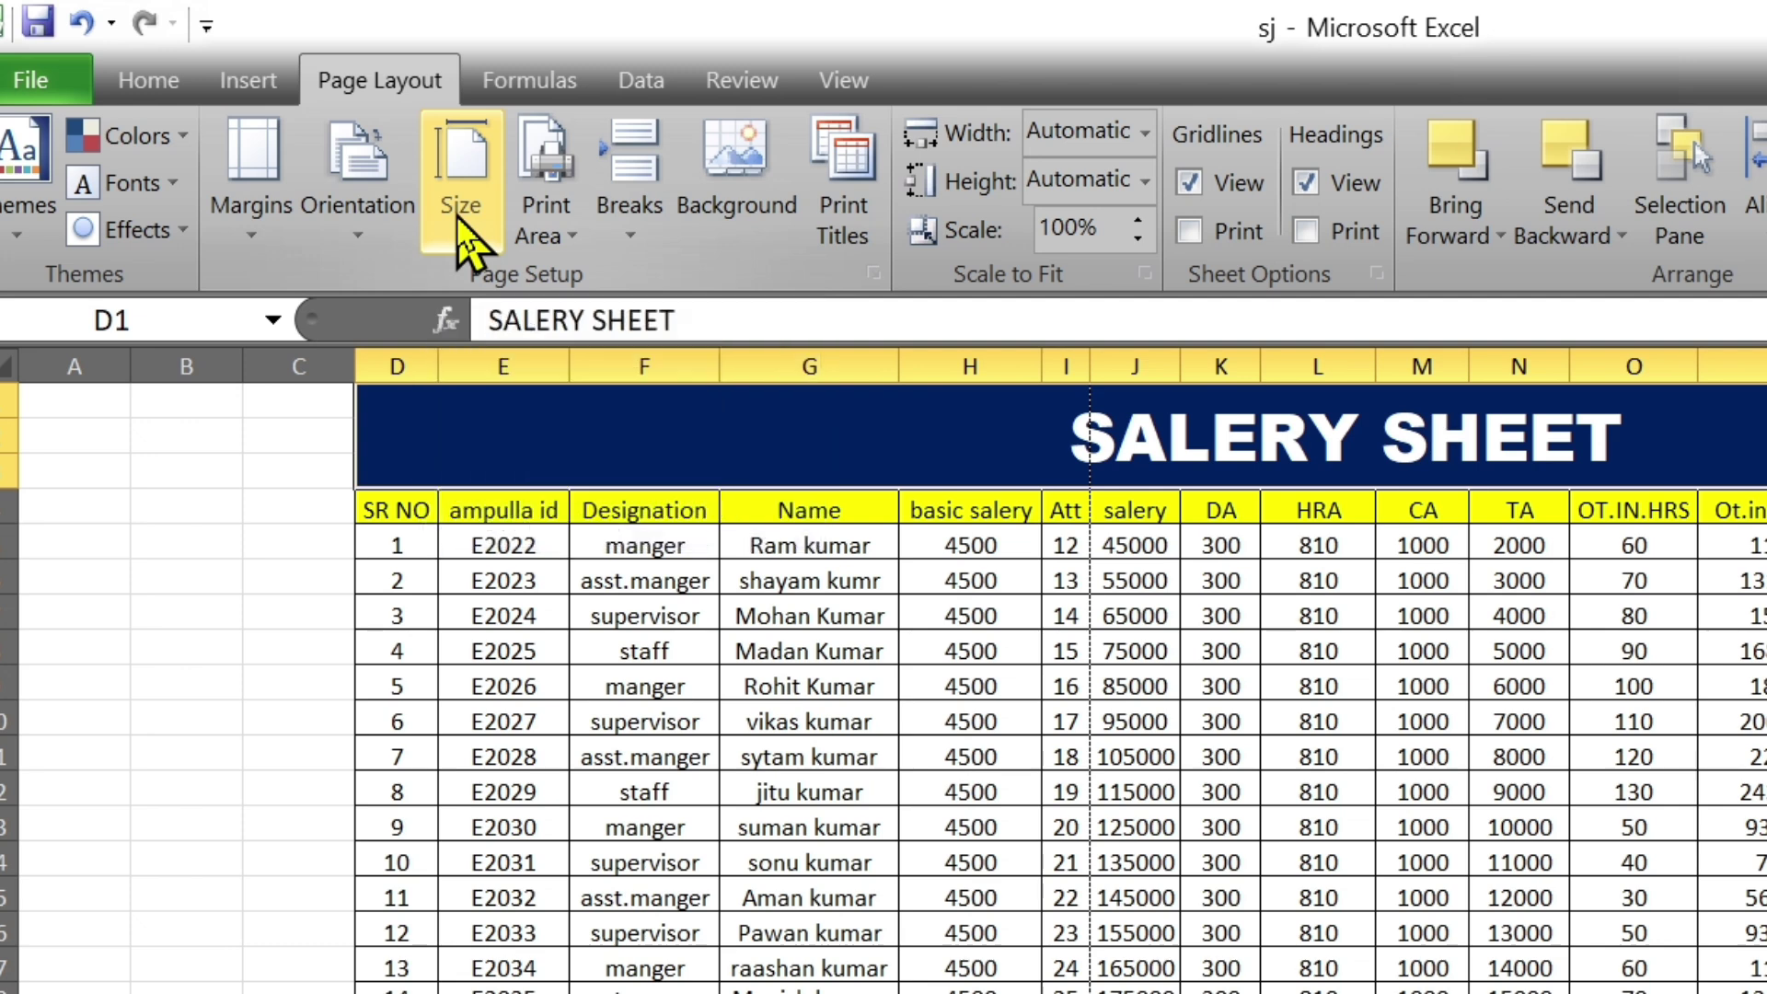
pyautogui.click(458, 221)
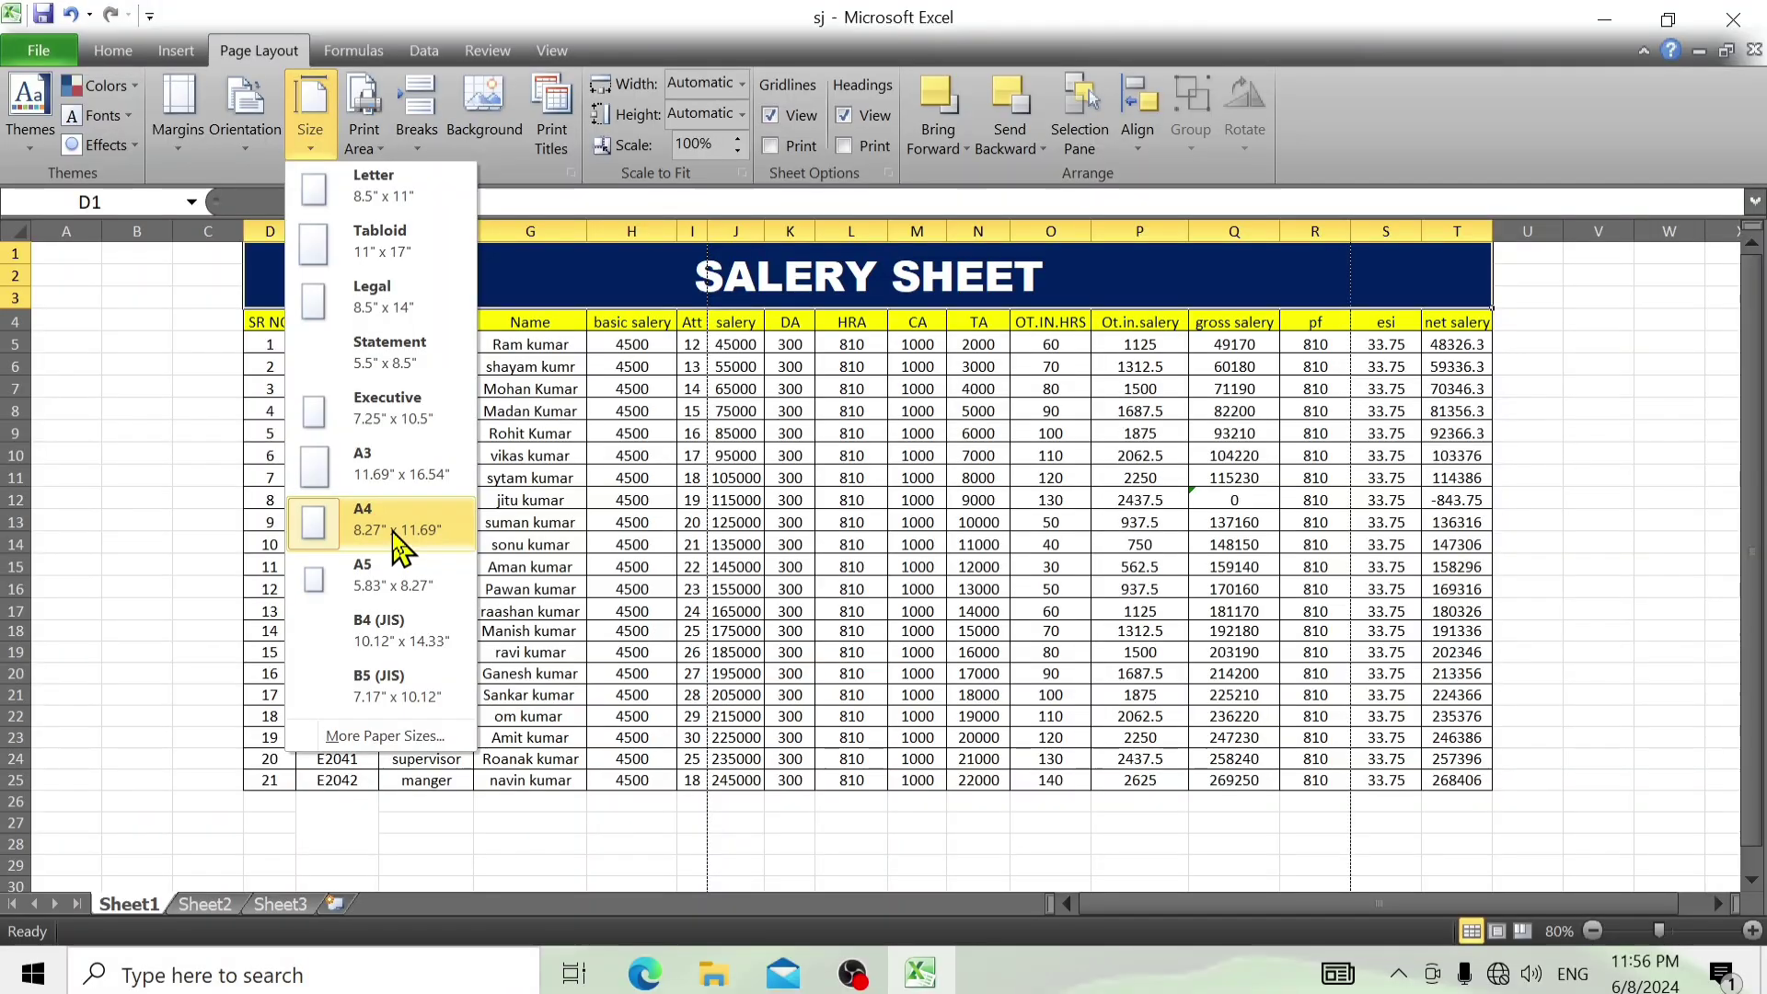
pyautogui.click(398, 543)
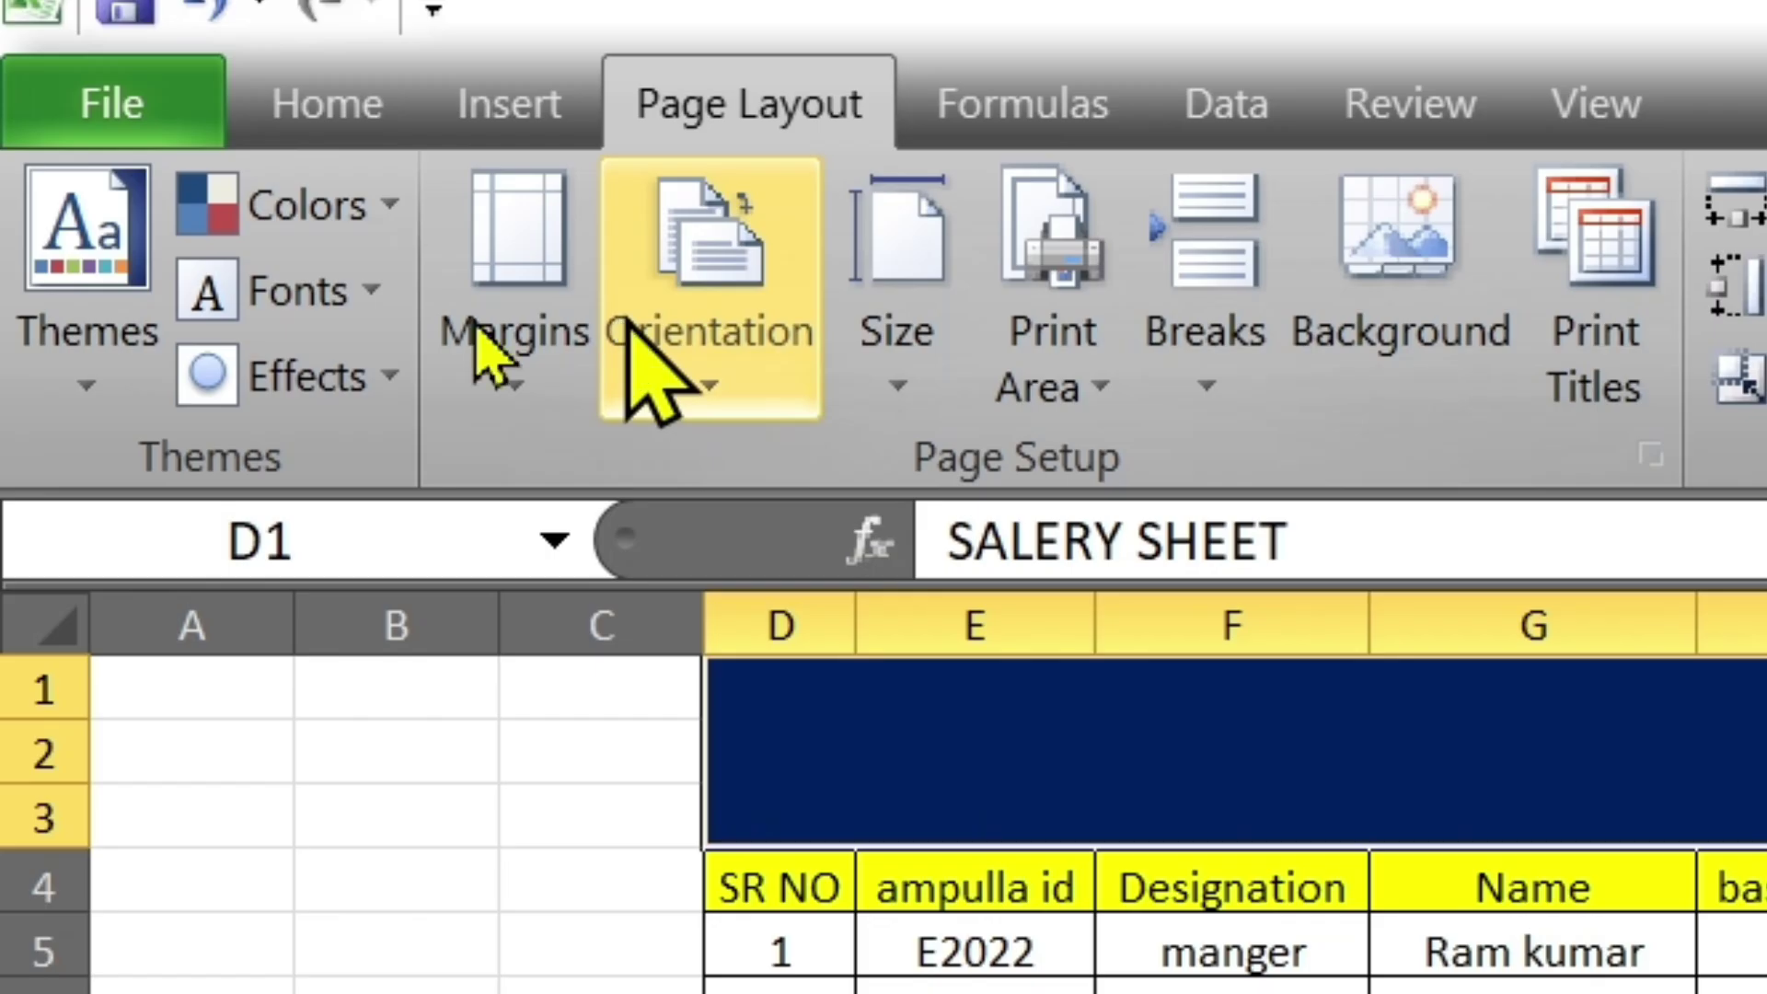
pyautogui.click(255, 122)
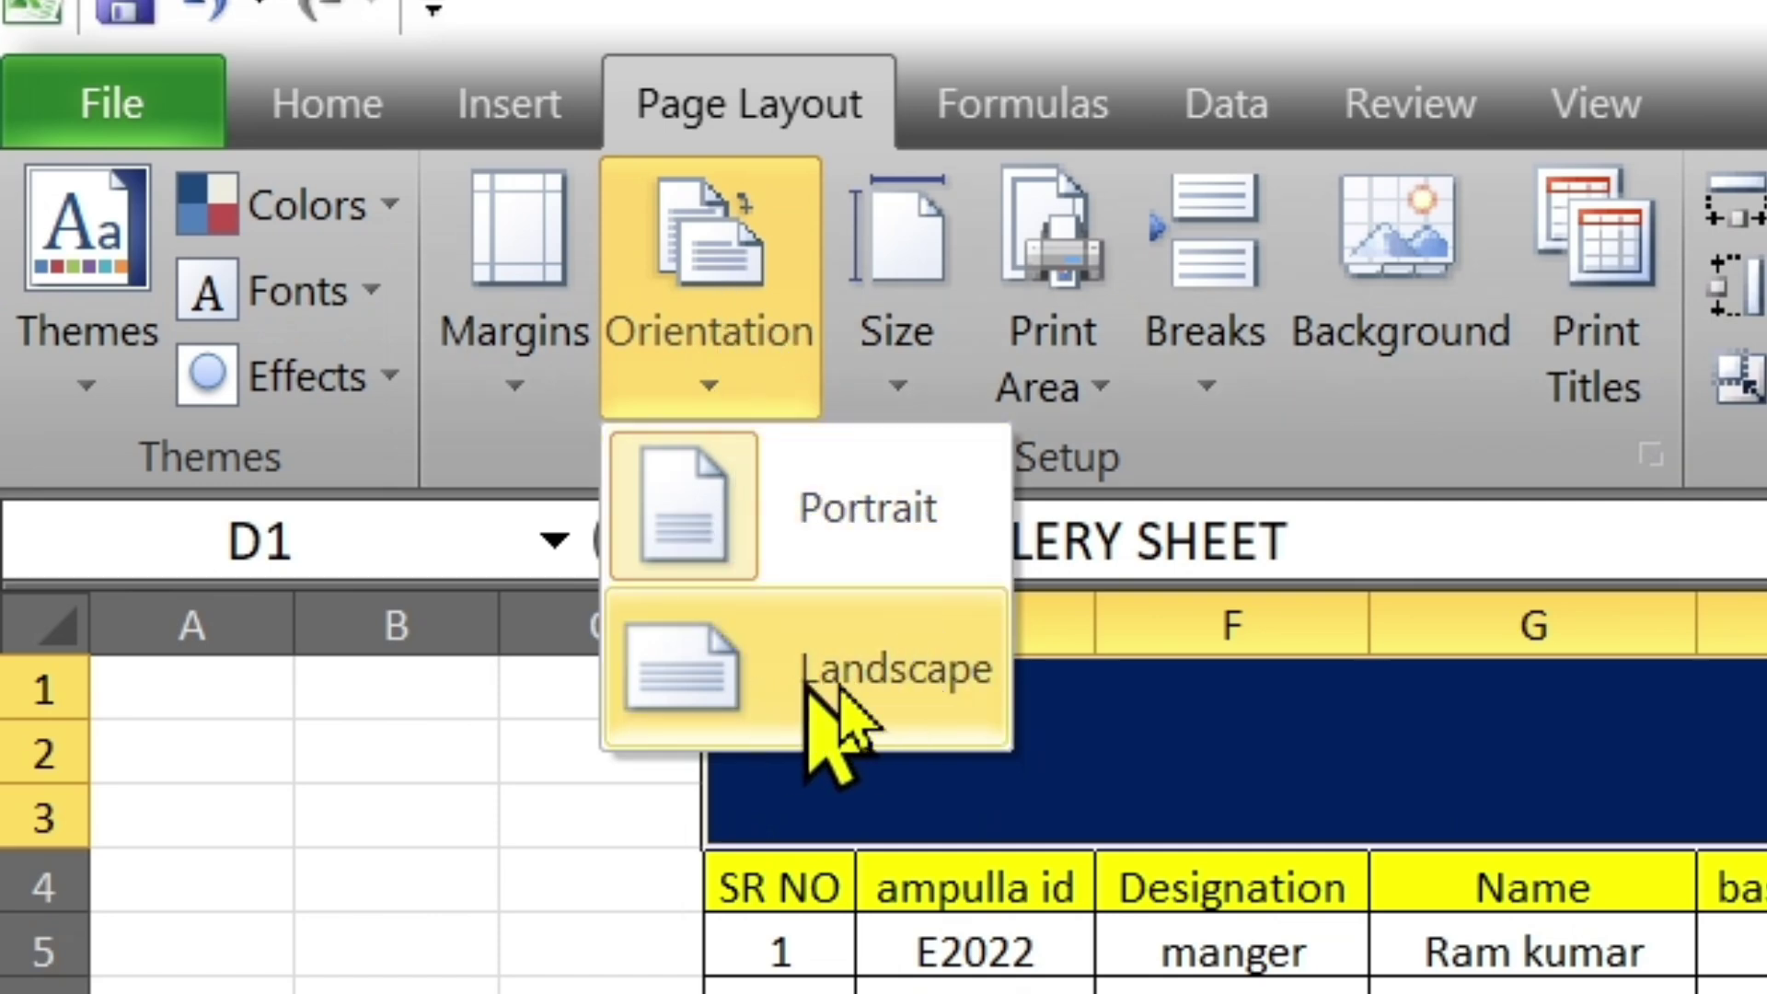
pyautogui.click(833, 695)
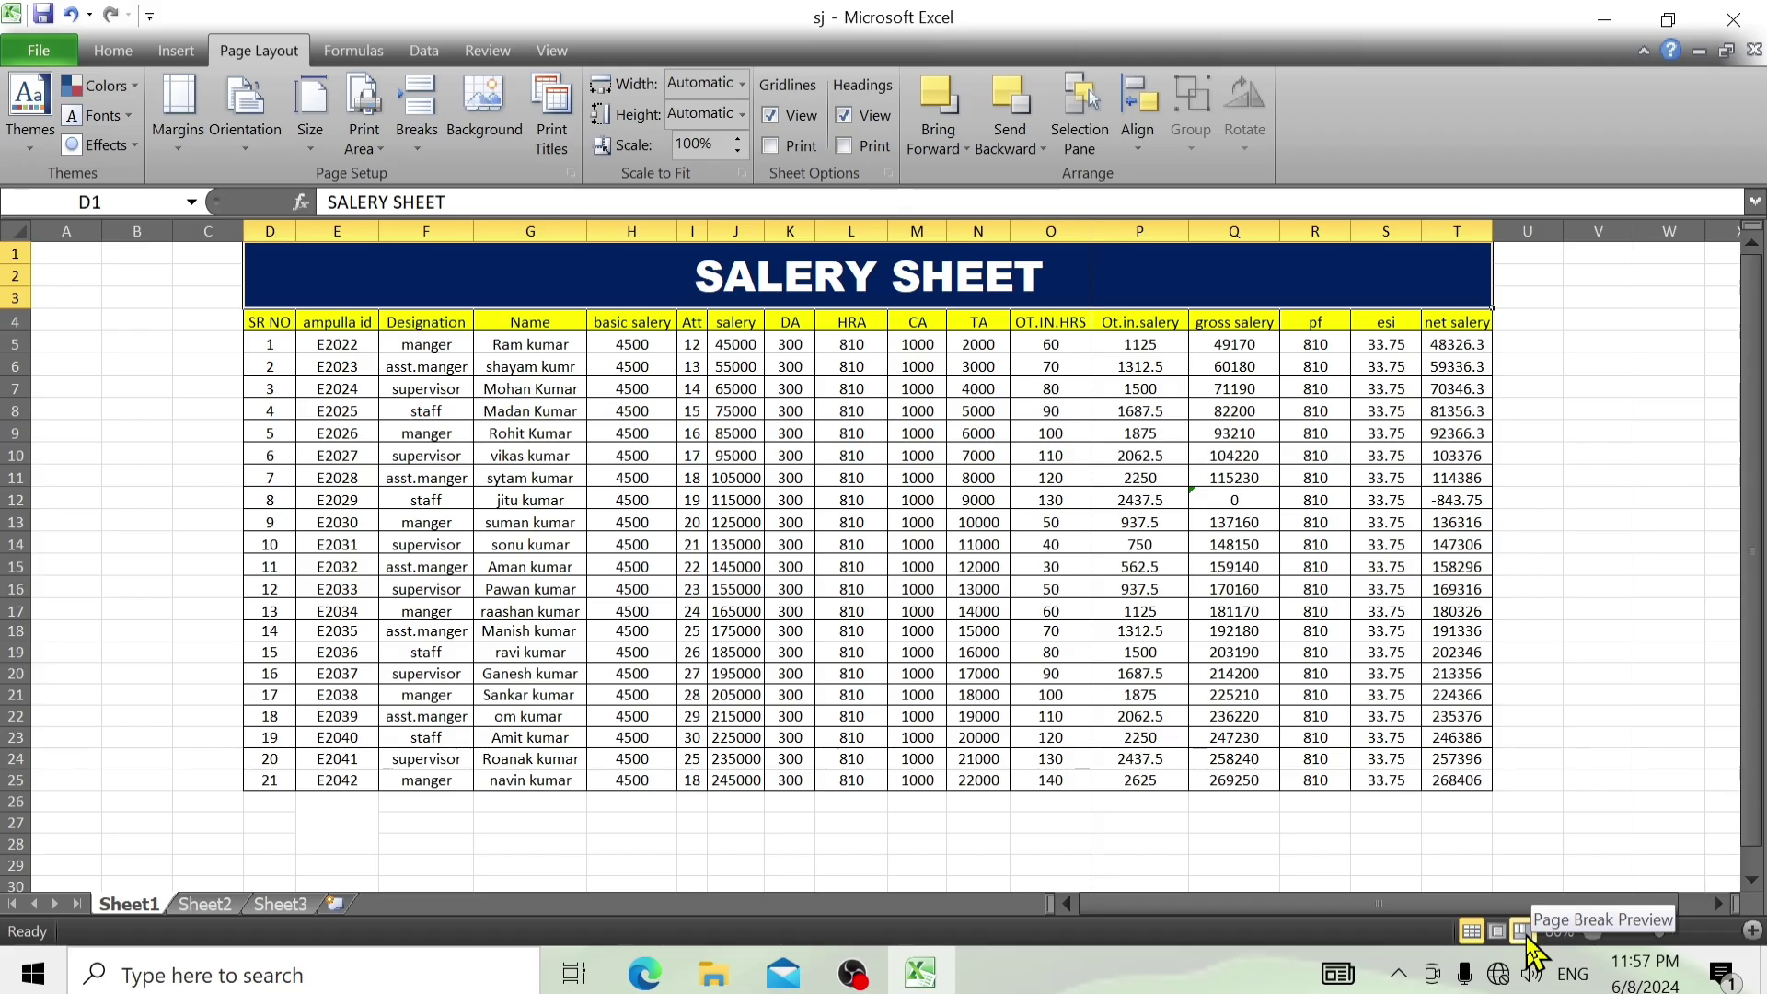
# Step: Show the sheet in Page Break Preview and extend the print area down to row 36 and across to column W
pyautogui.click(988, 775)
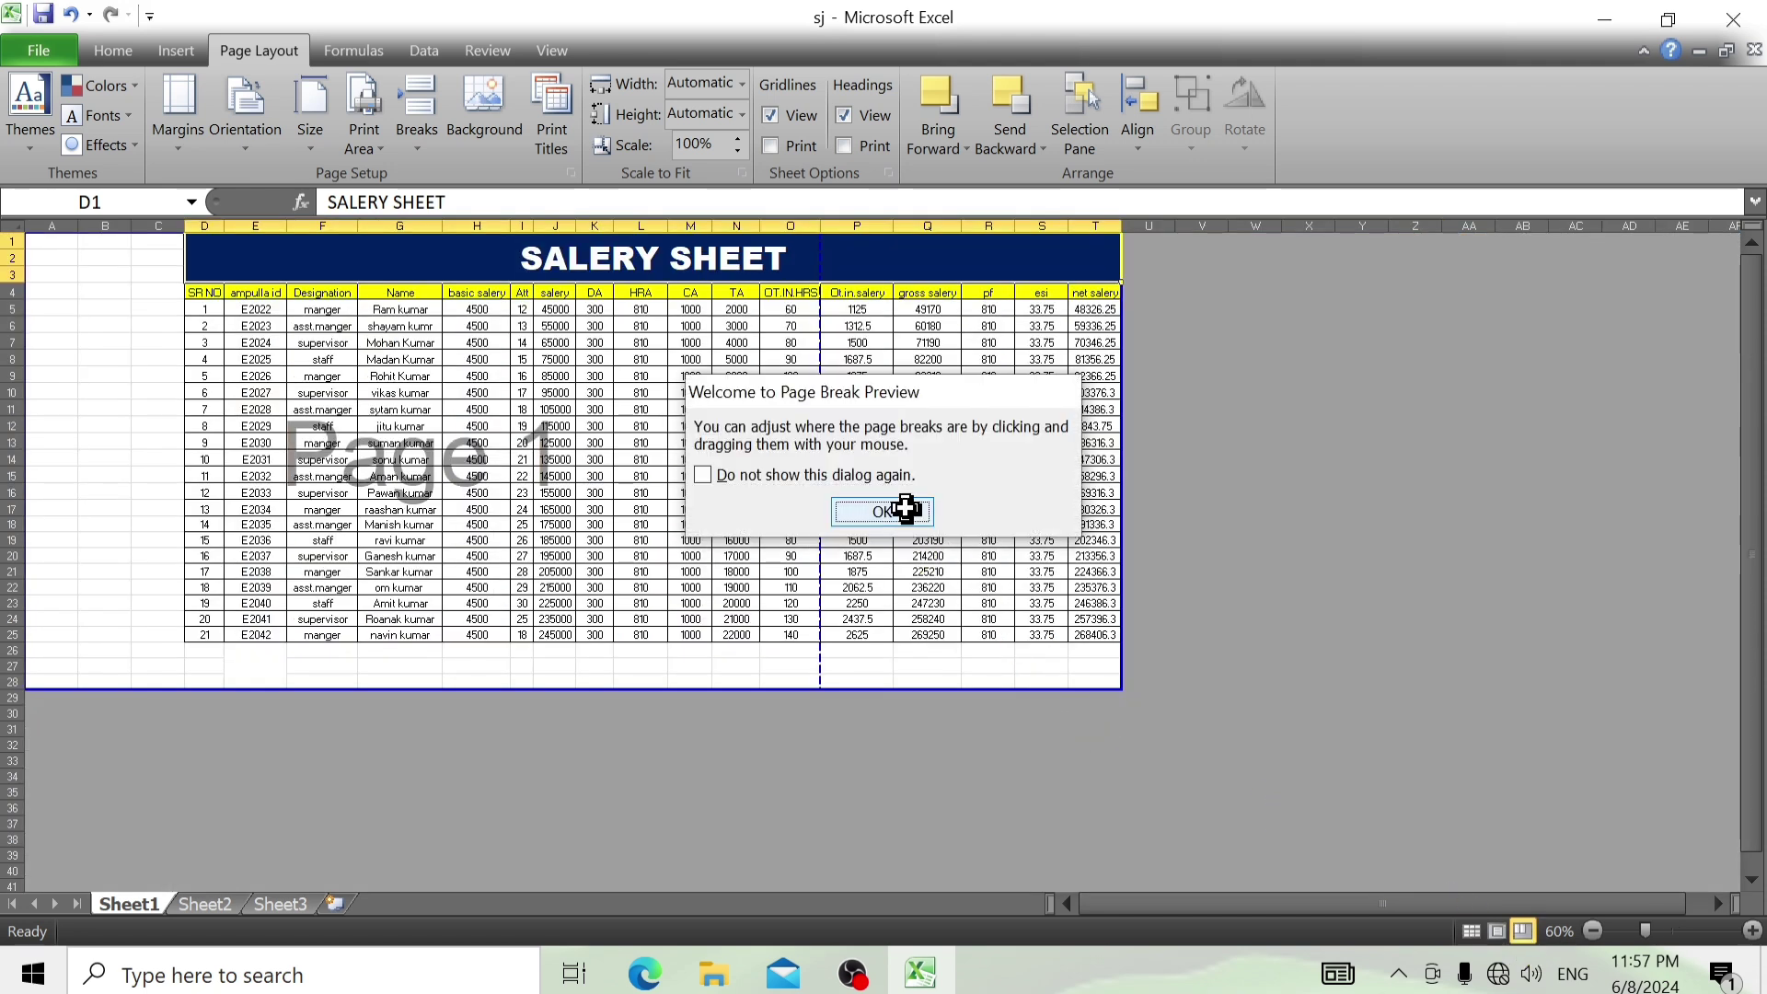
pyautogui.click(908, 515)
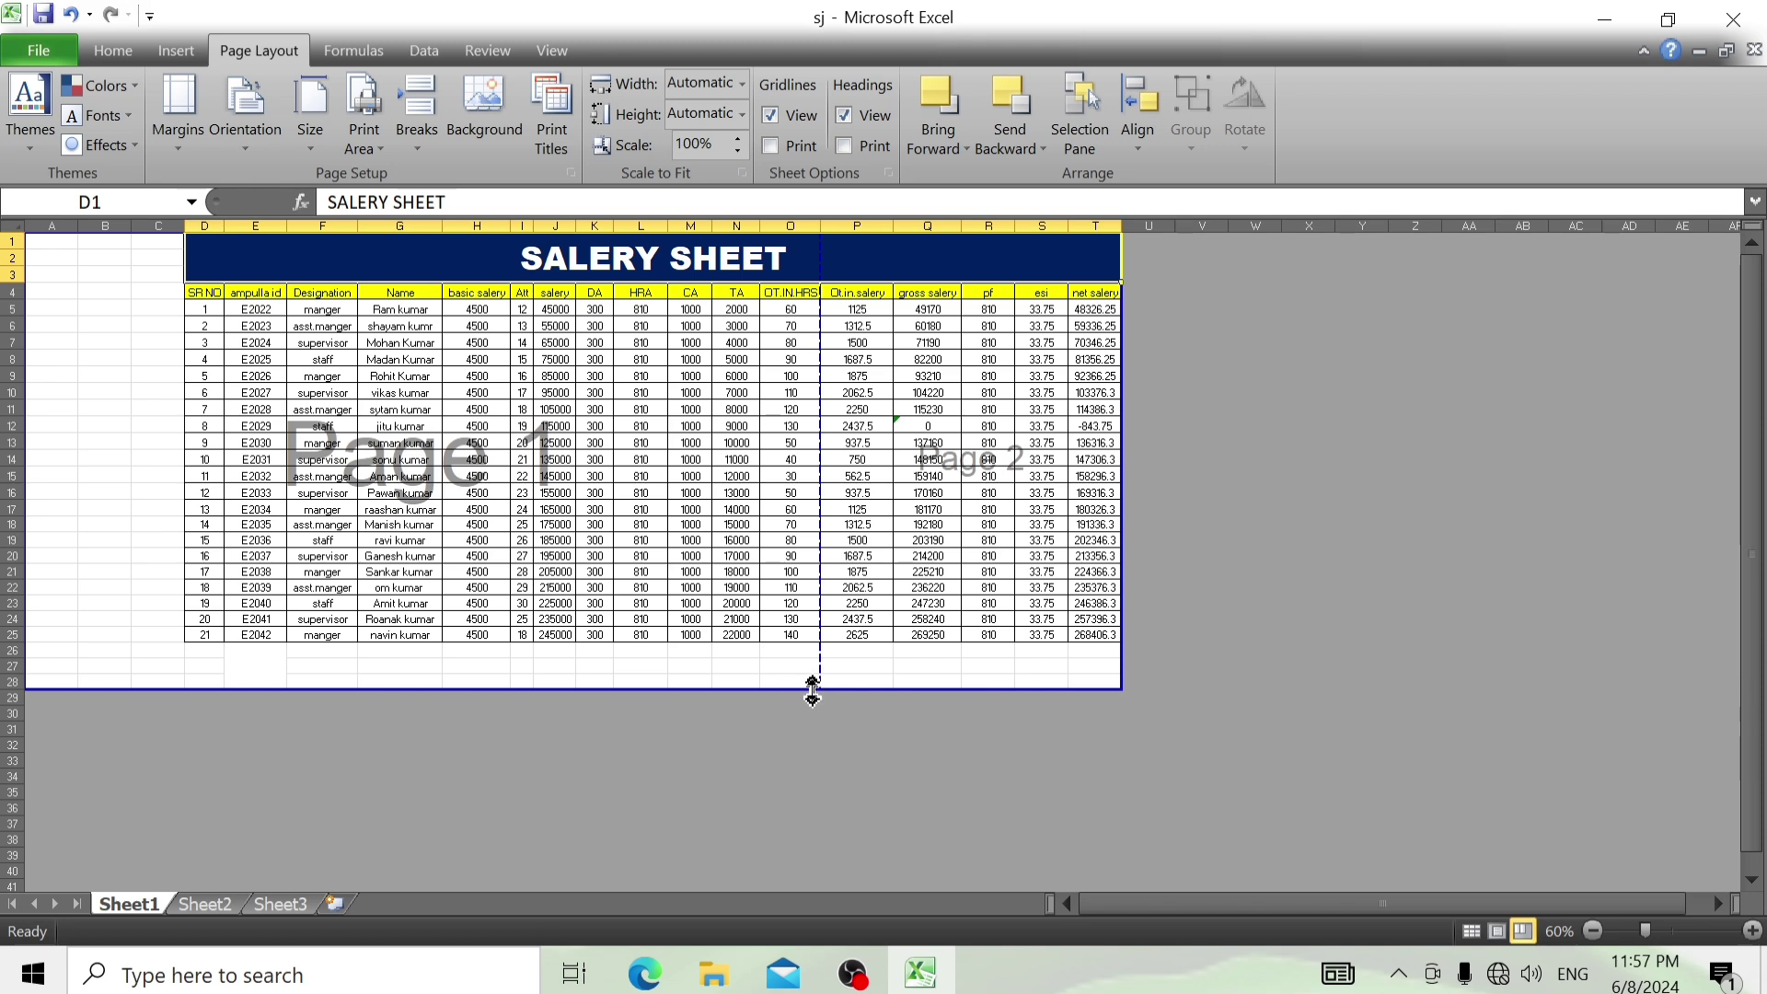
pyautogui.moveTo(811, 689); pyautogui.dragTo(817, 816)
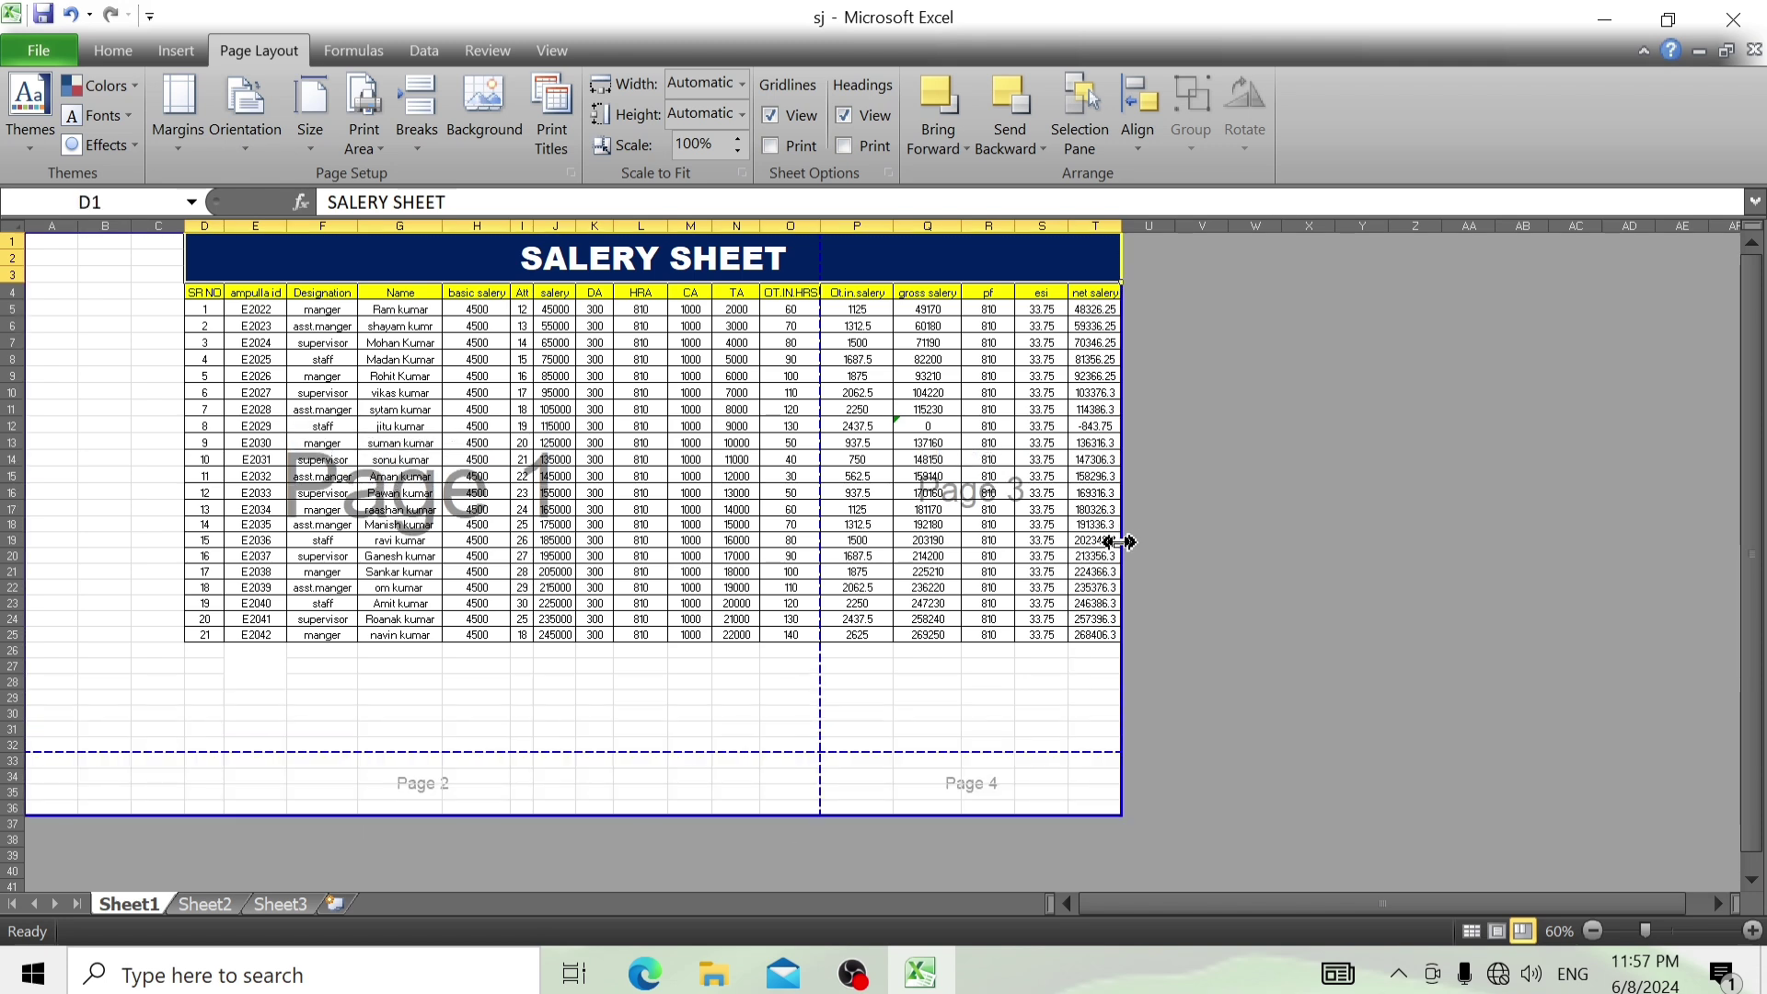
pyautogui.moveTo(1122, 542); pyautogui.dragTo(1284, 556)
# Step: Preview the landscape printout of the extended print area and return to the sheet
pyautogui.hotkey('ctrl', 'p')
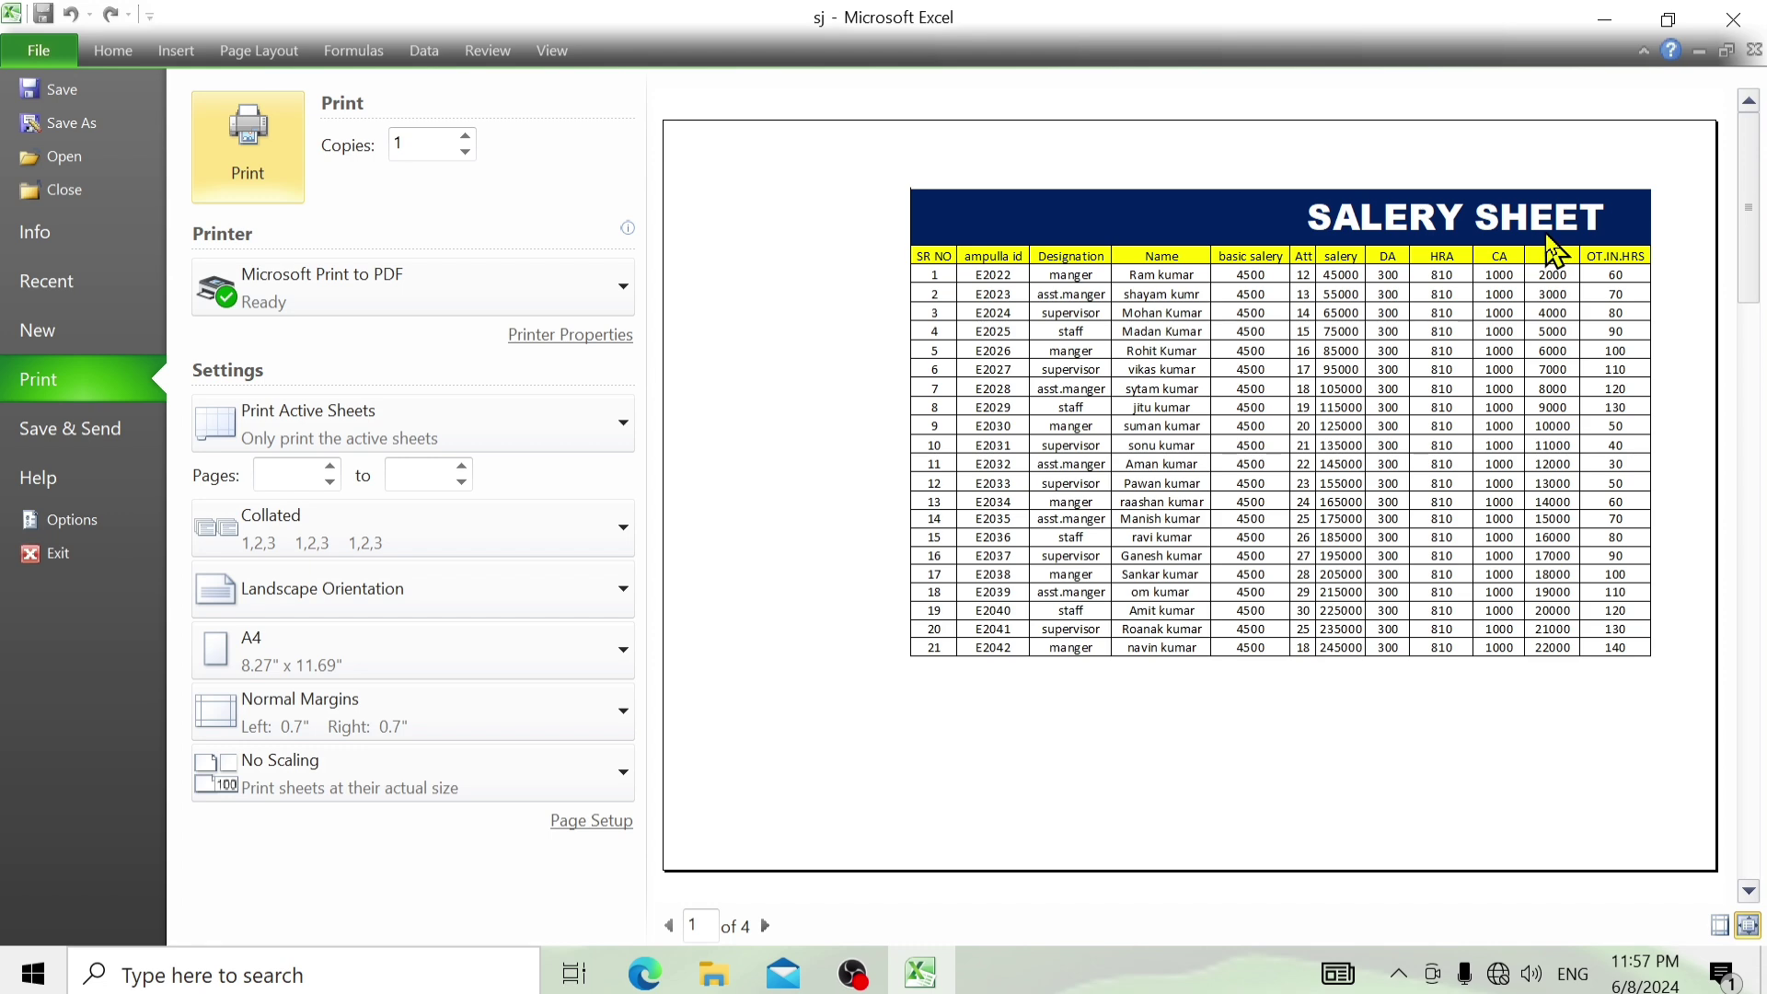
pyautogui.press('Escape')
pyautogui.press('Escape')
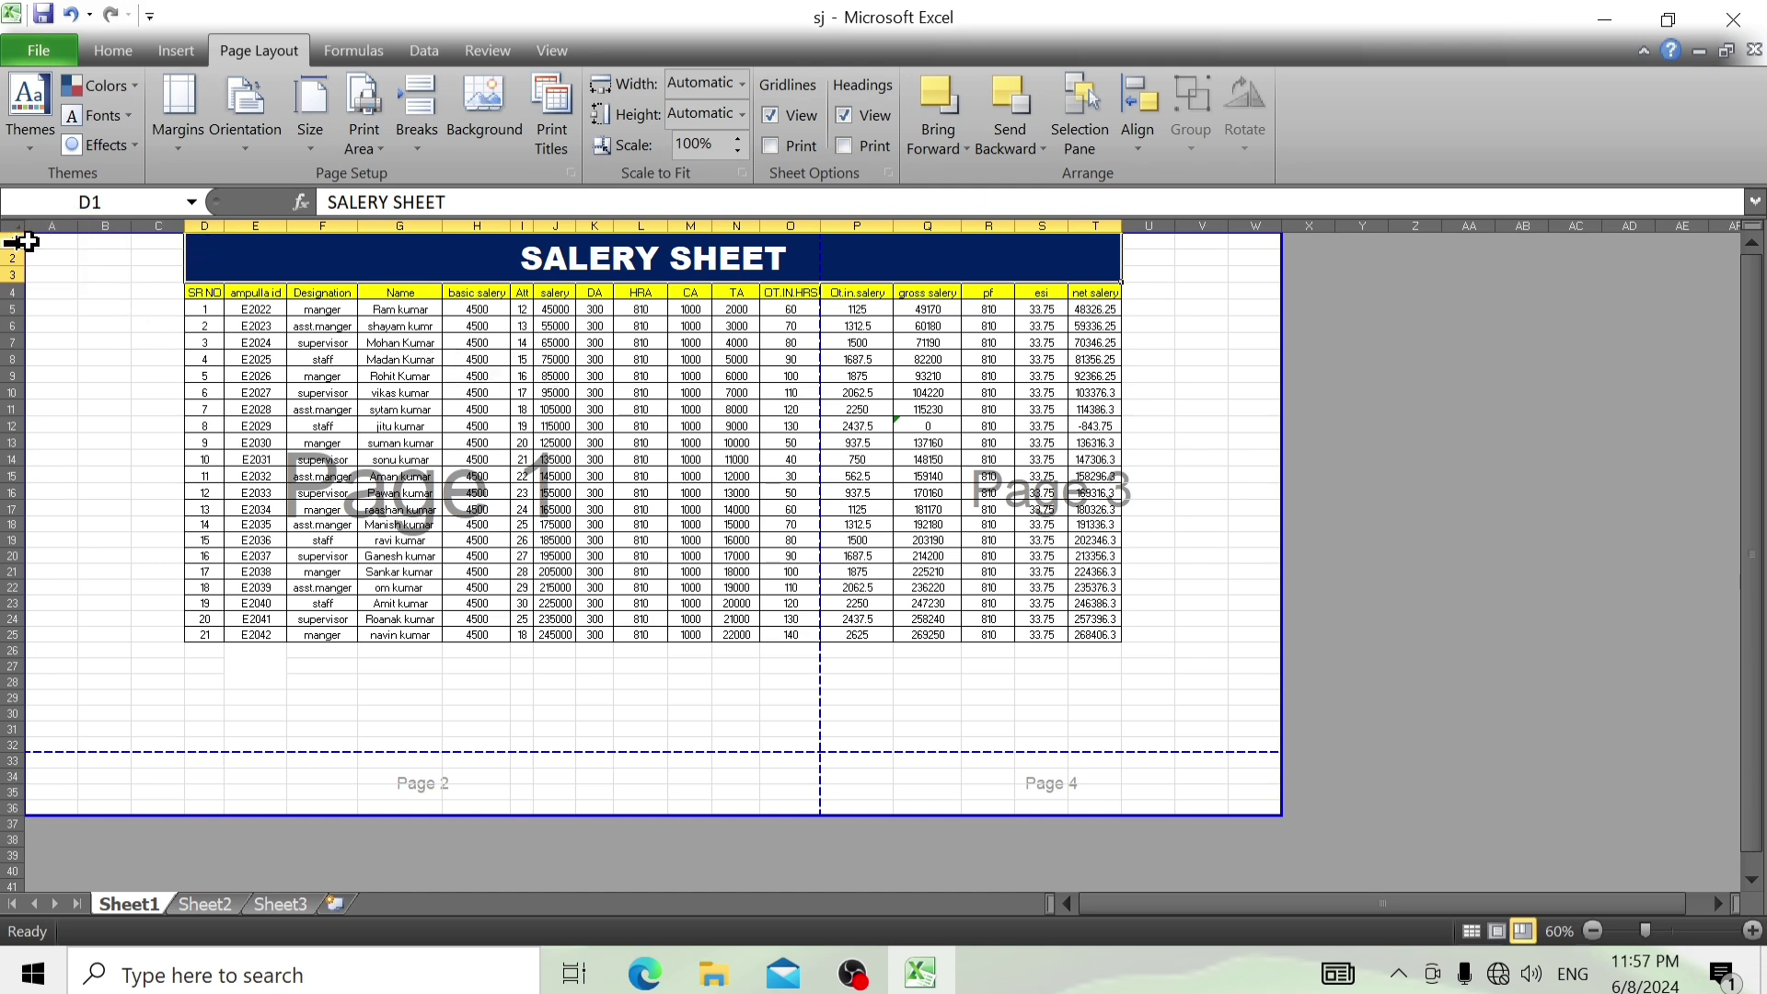
# Step: Delete the empty columns A to C in front of the salary table and check the print preview
pyautogui.moveTo(57, 221); pyautogui.dragTo(173, 242)
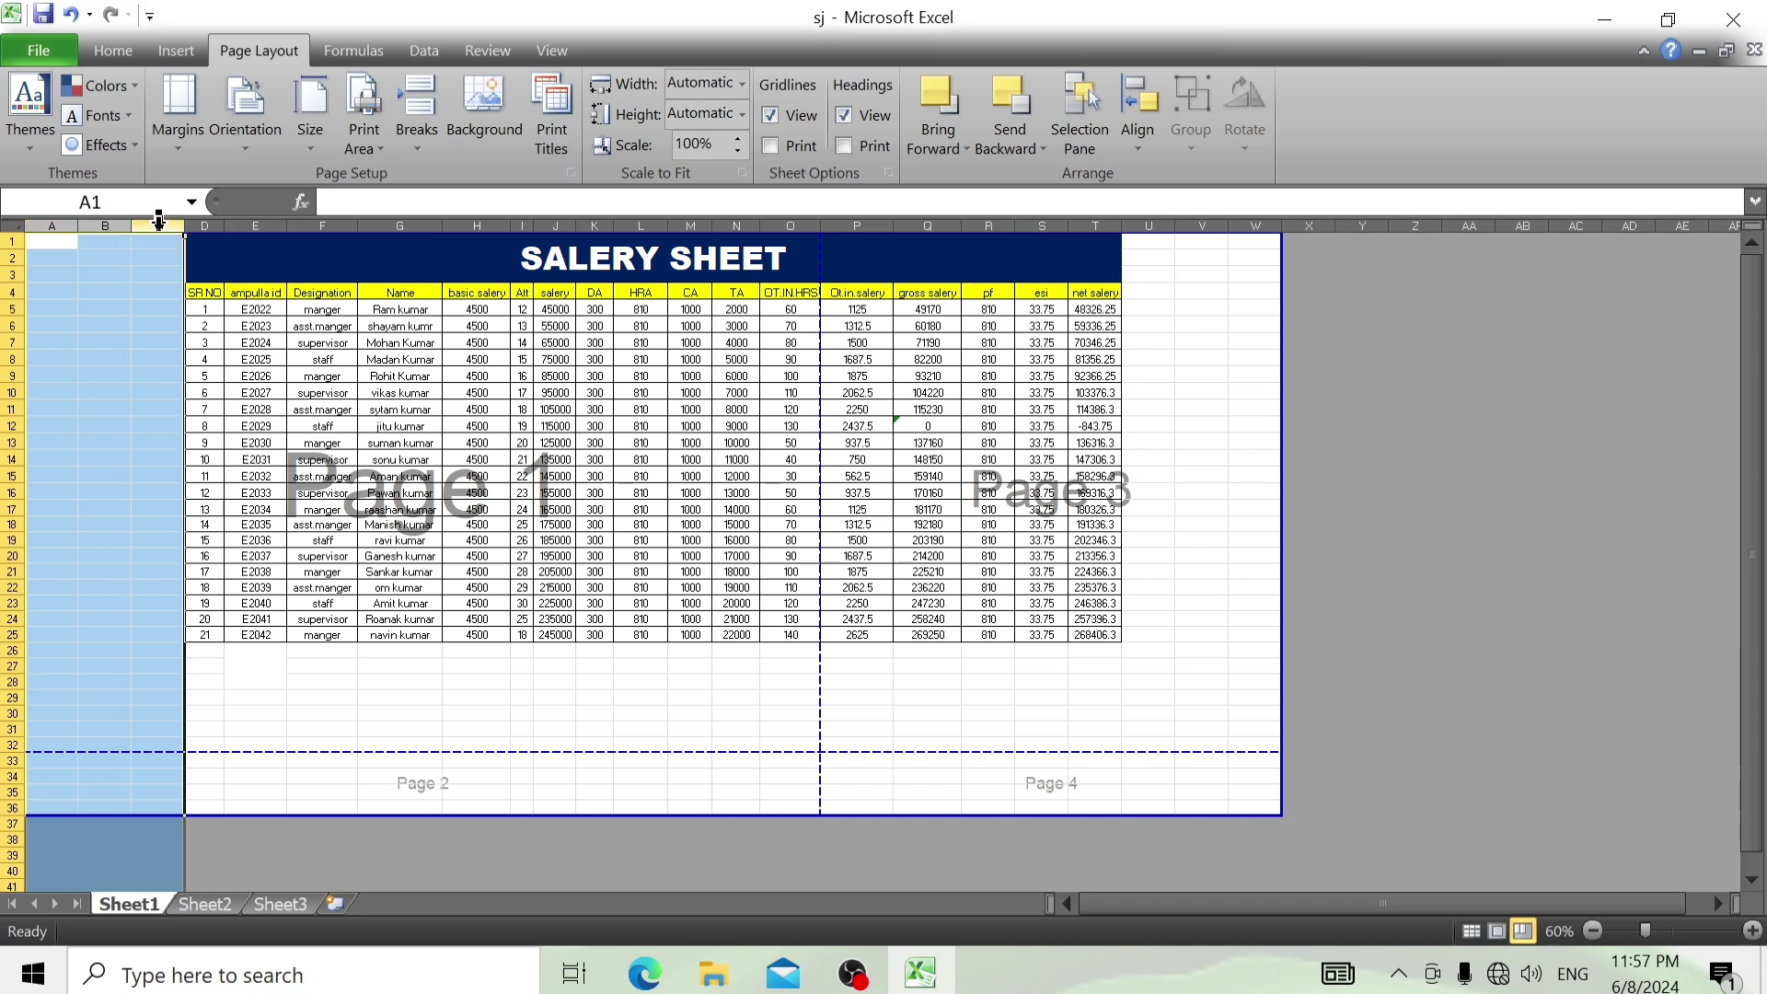
pyautogui.rightClick(158, 221)
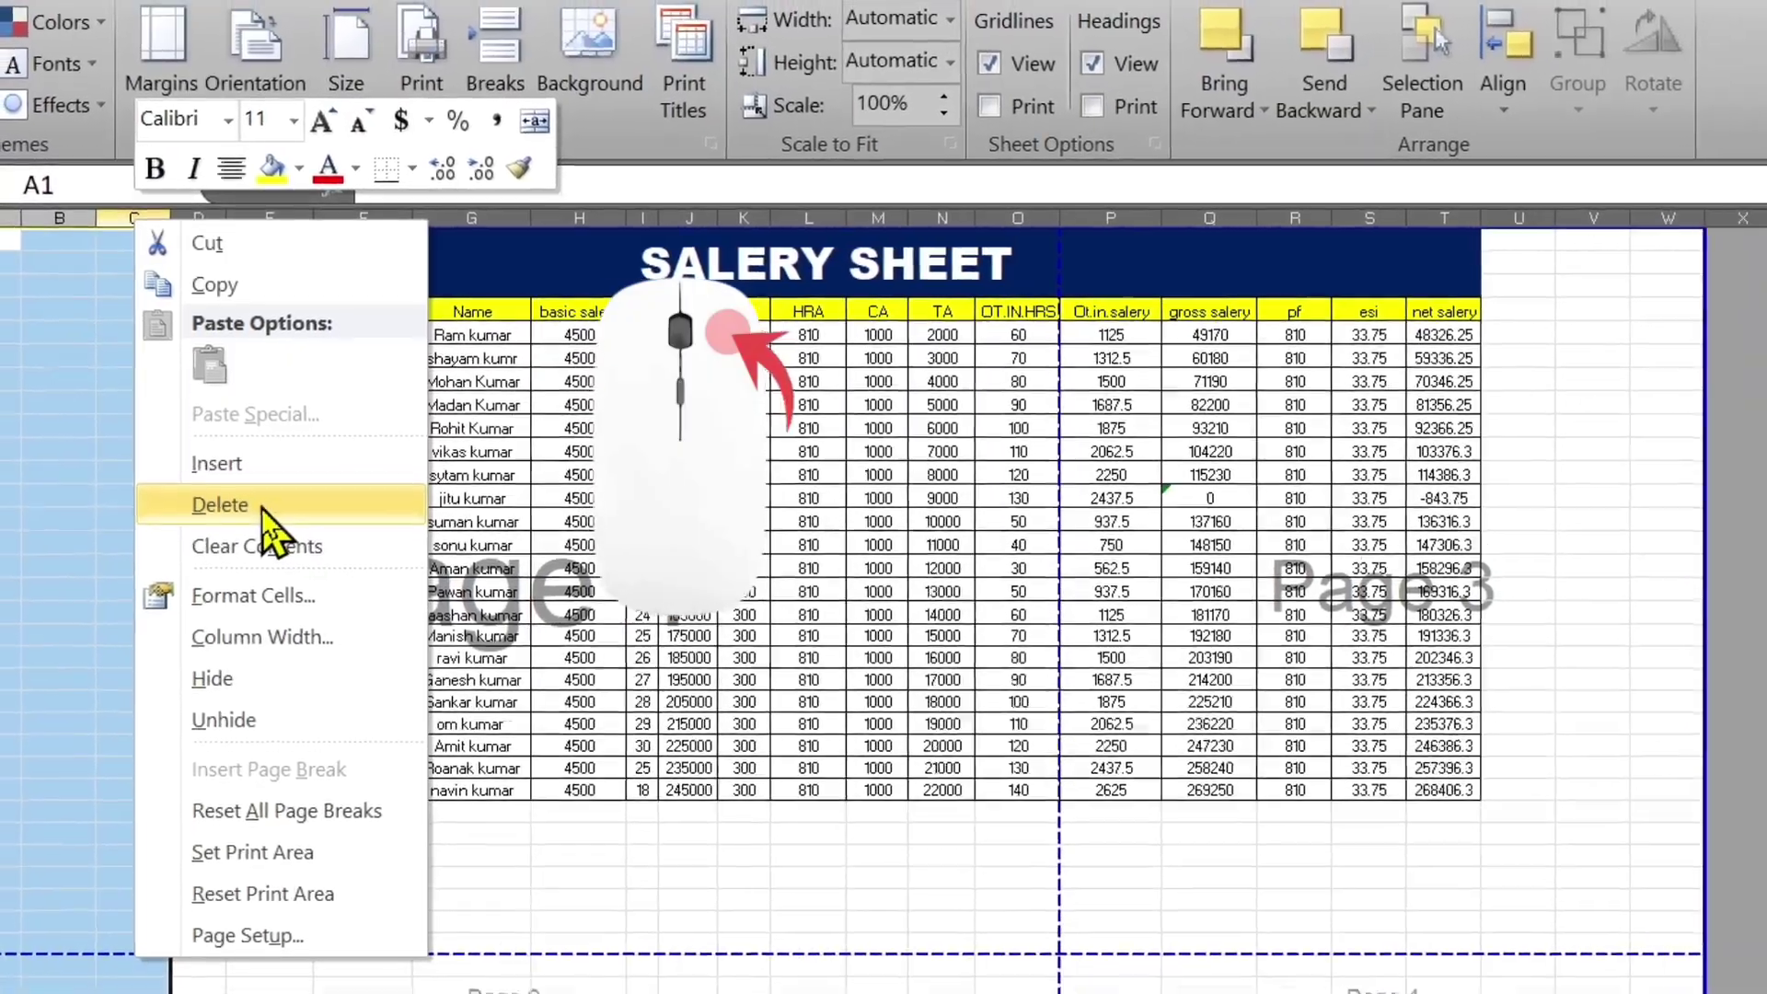
pyautogui.click(263, 509)
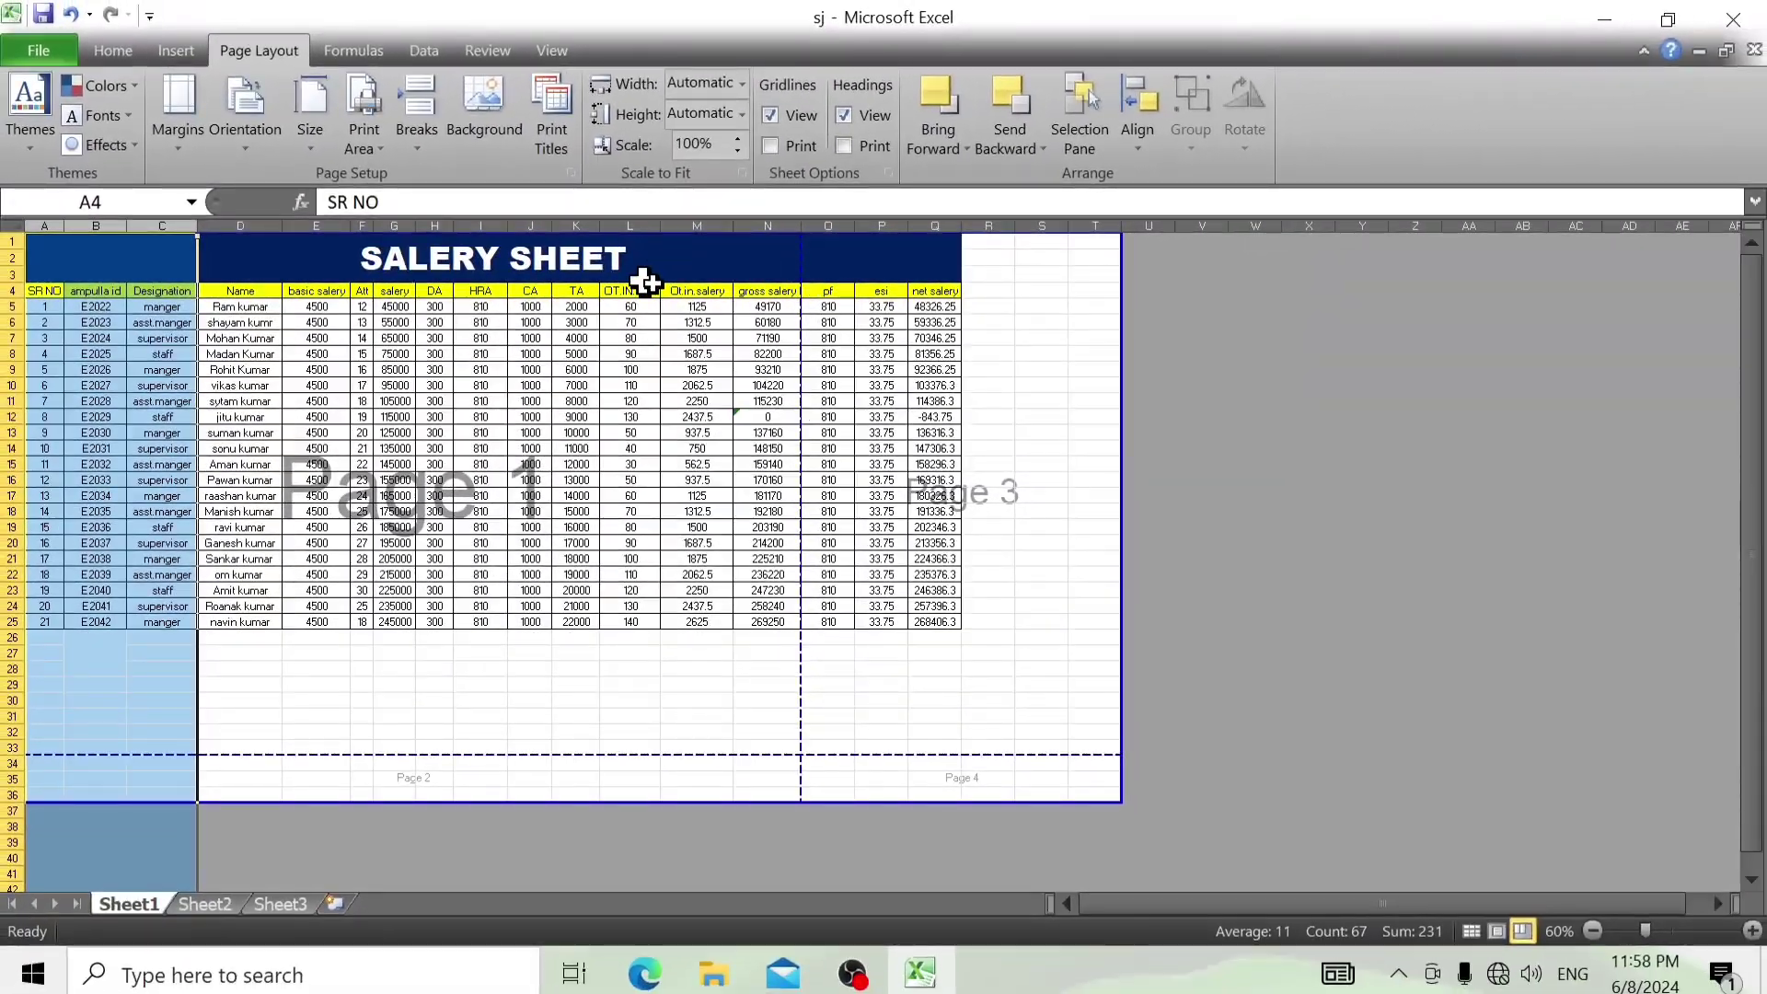
pyautogui.click(736, 660)
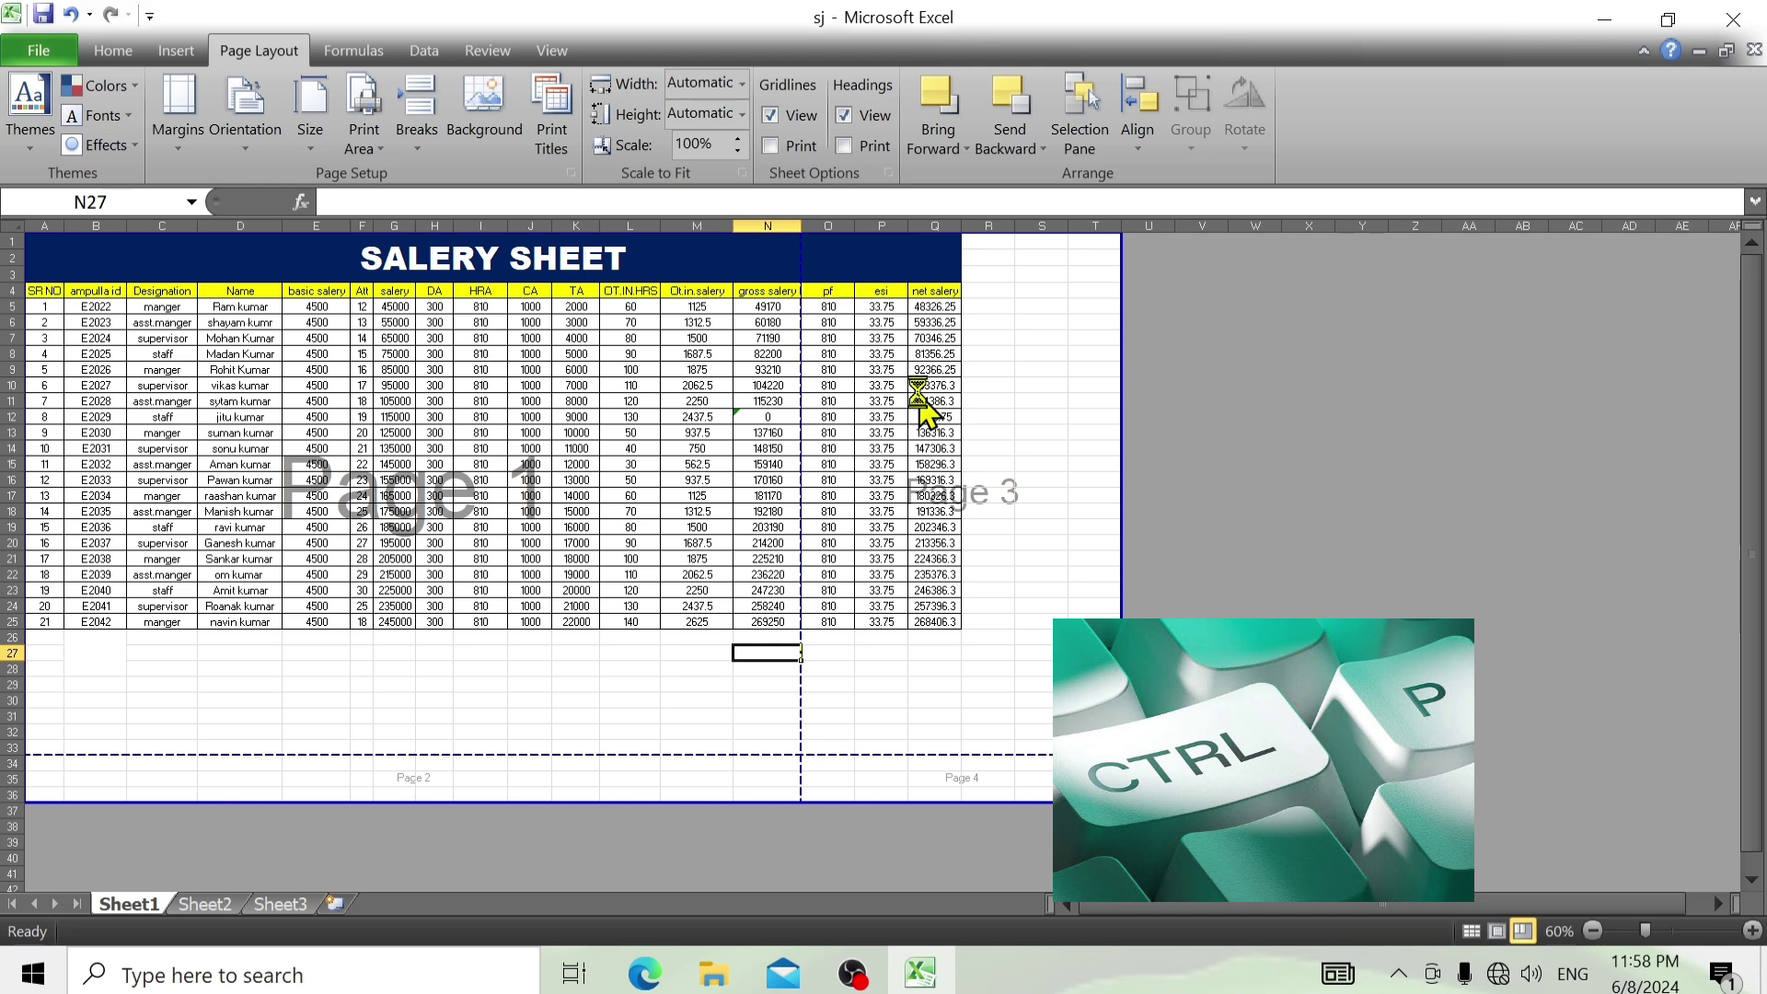
pyautogui.hotkey('ctrl', 'p')
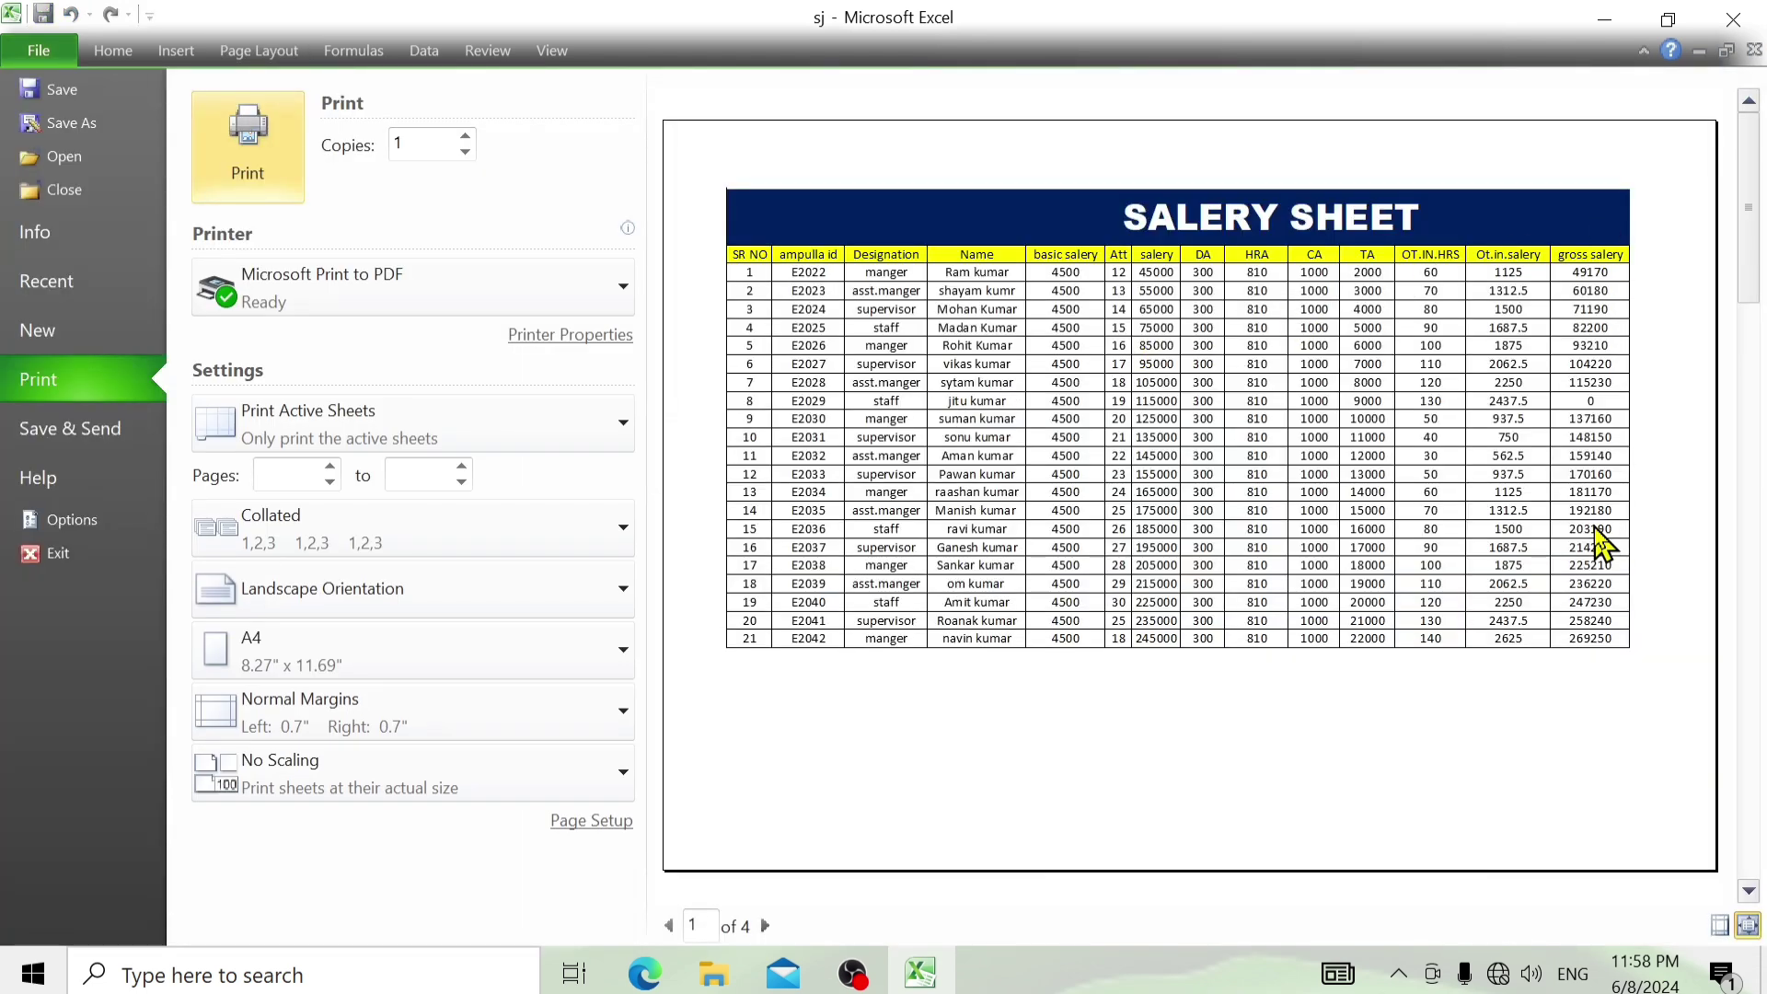
pyautogui.press('Escape')
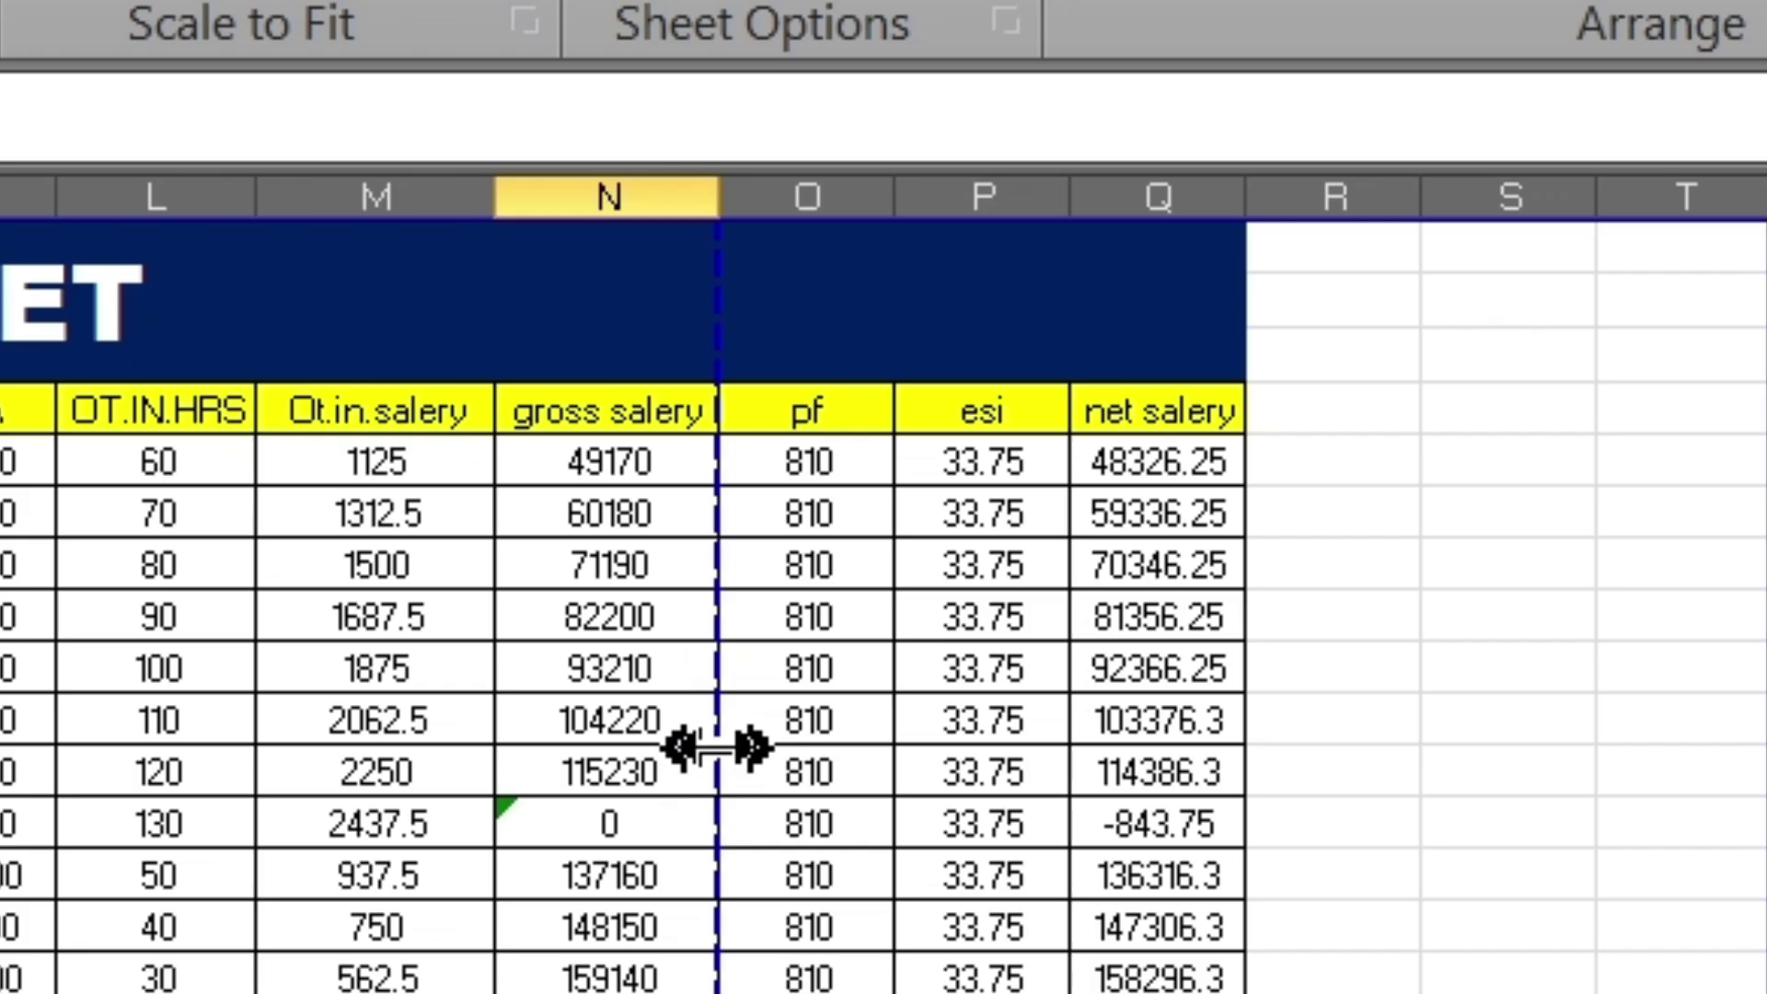
# Step: Move the vertical page break to the table's edge after the net salery column and check the print preview
pyautogui.moveTo(717, 747)
pyautogui.mouseDown()
pyautogui.moveTo(1109, 745)
pyautogui.moveTo(1239, 769)
pyautogui.mouseUp()
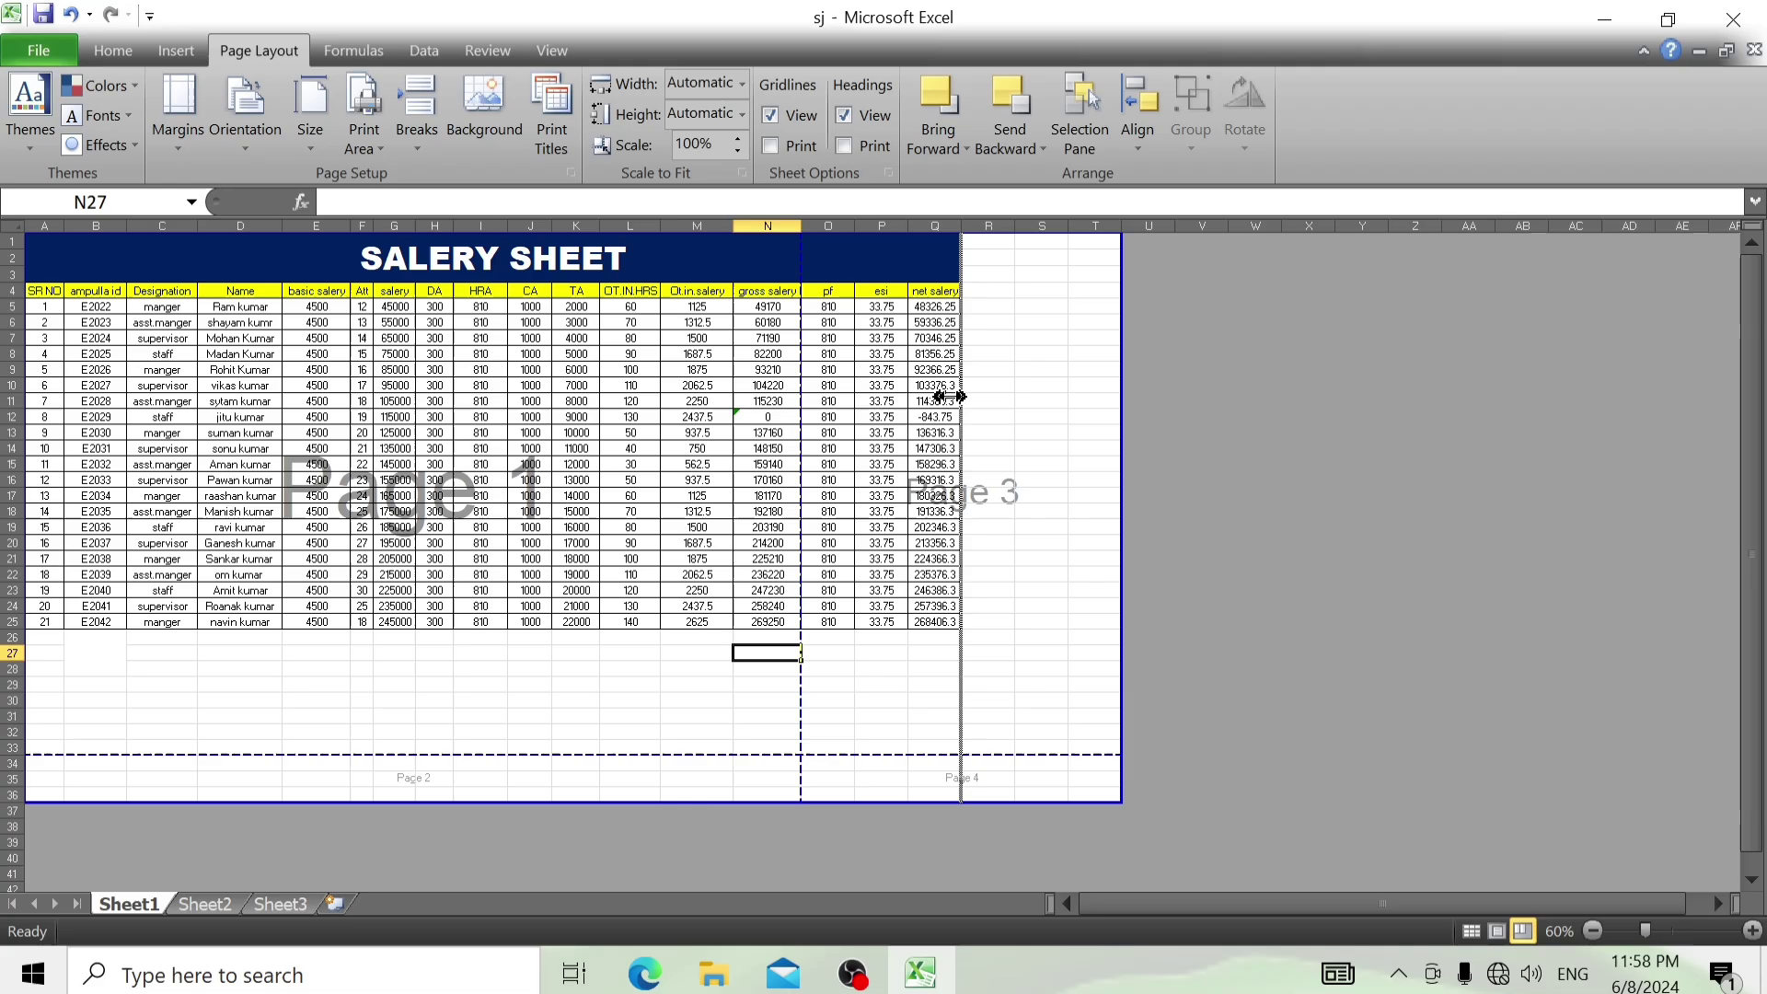
pyautogui.moveTo(948, 397); pyautogui.dragTo(946, 394)
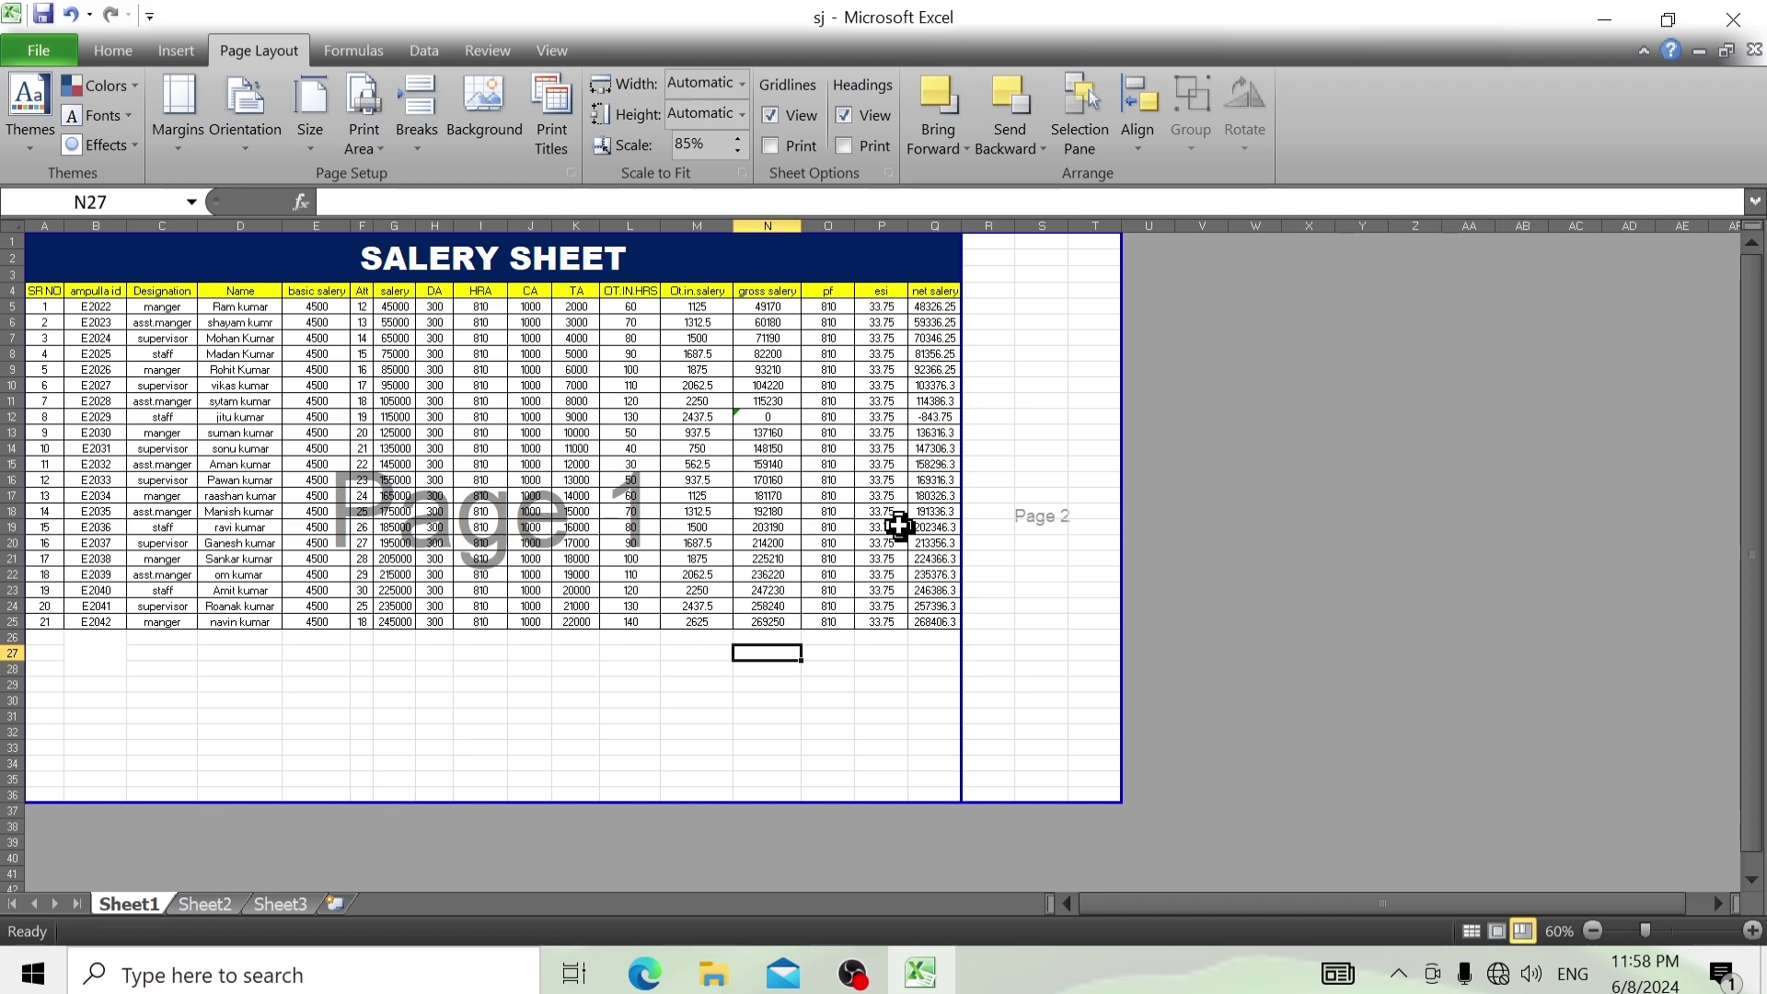
pyautogui.hotkey('ctrl', 'p')
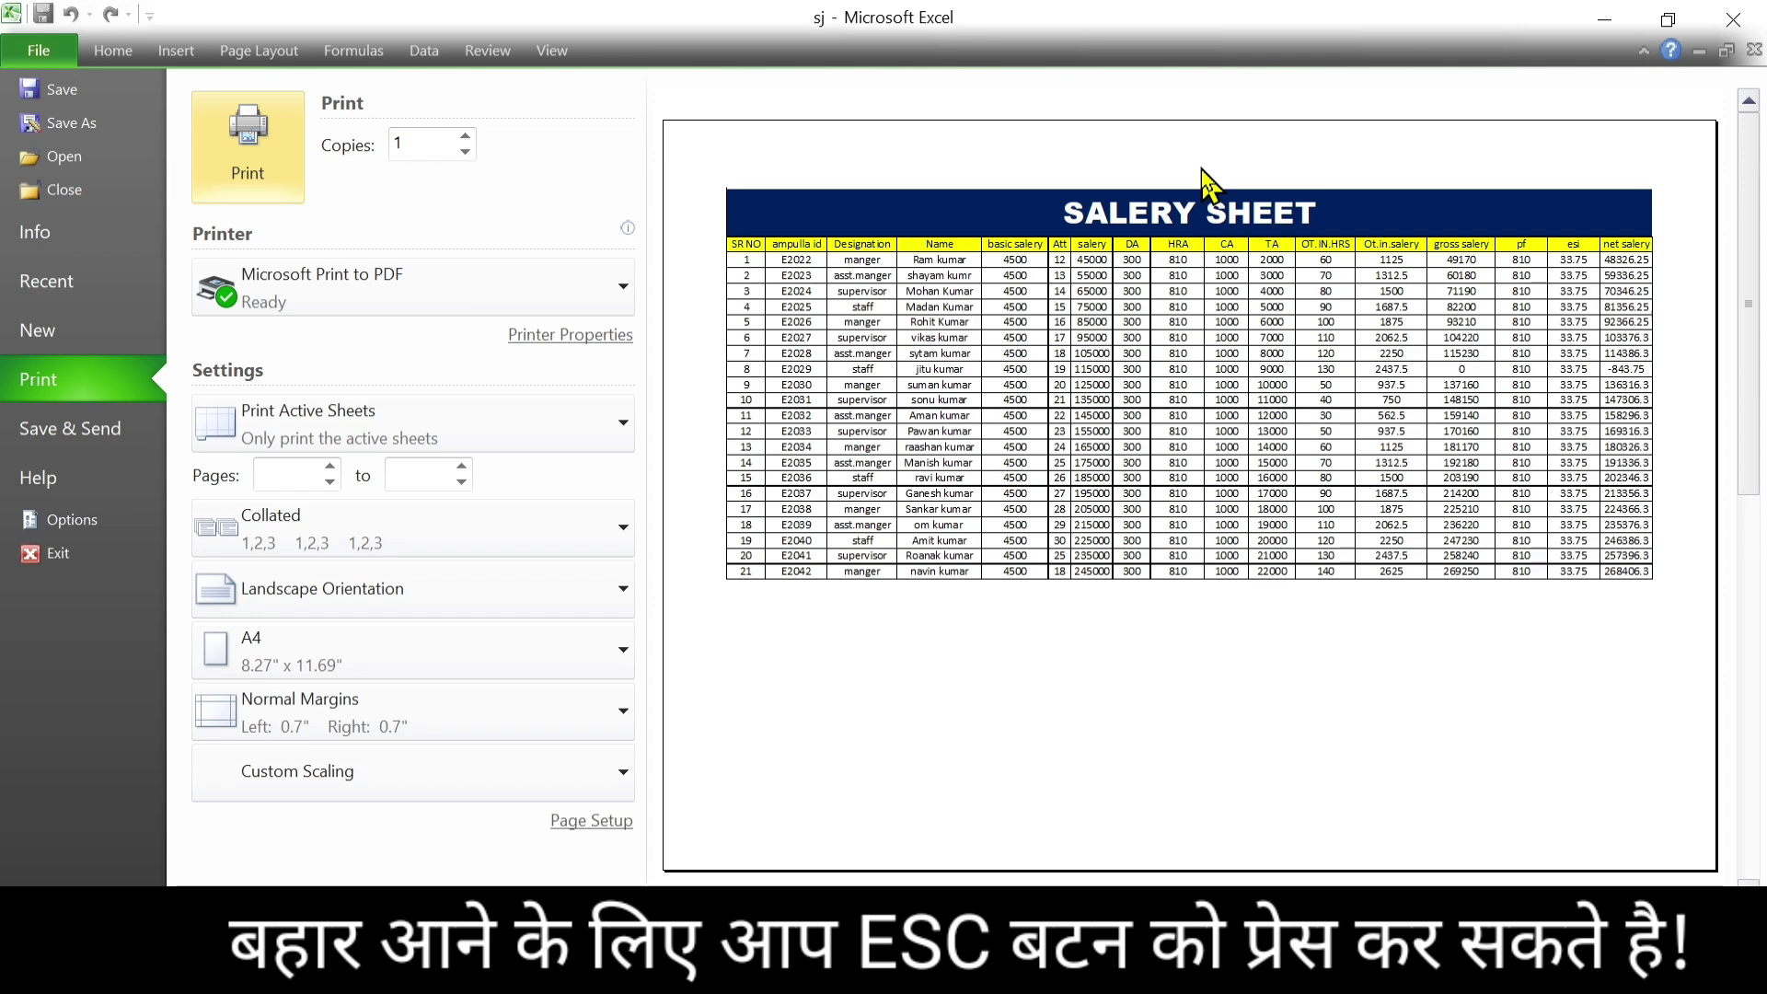
pyautogui.press('Escape')
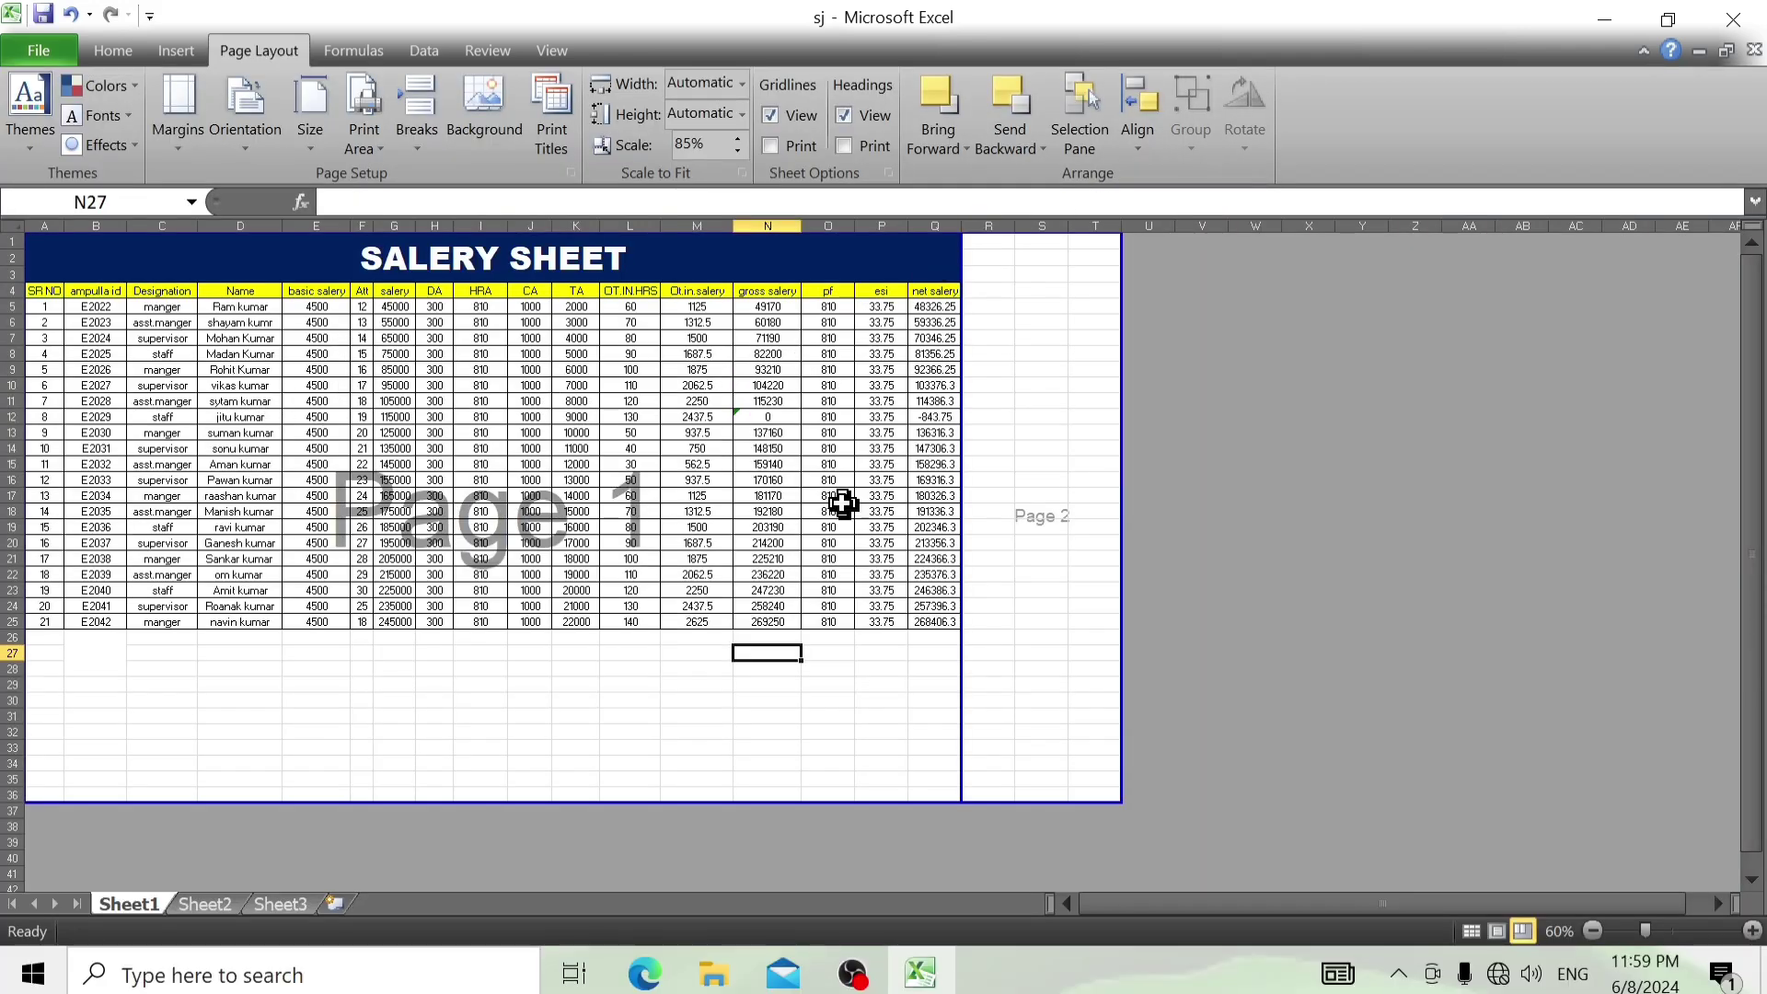
# Step: Return the sheet to Normal view and check its final print preview
pyautogui.click(1469, 932)
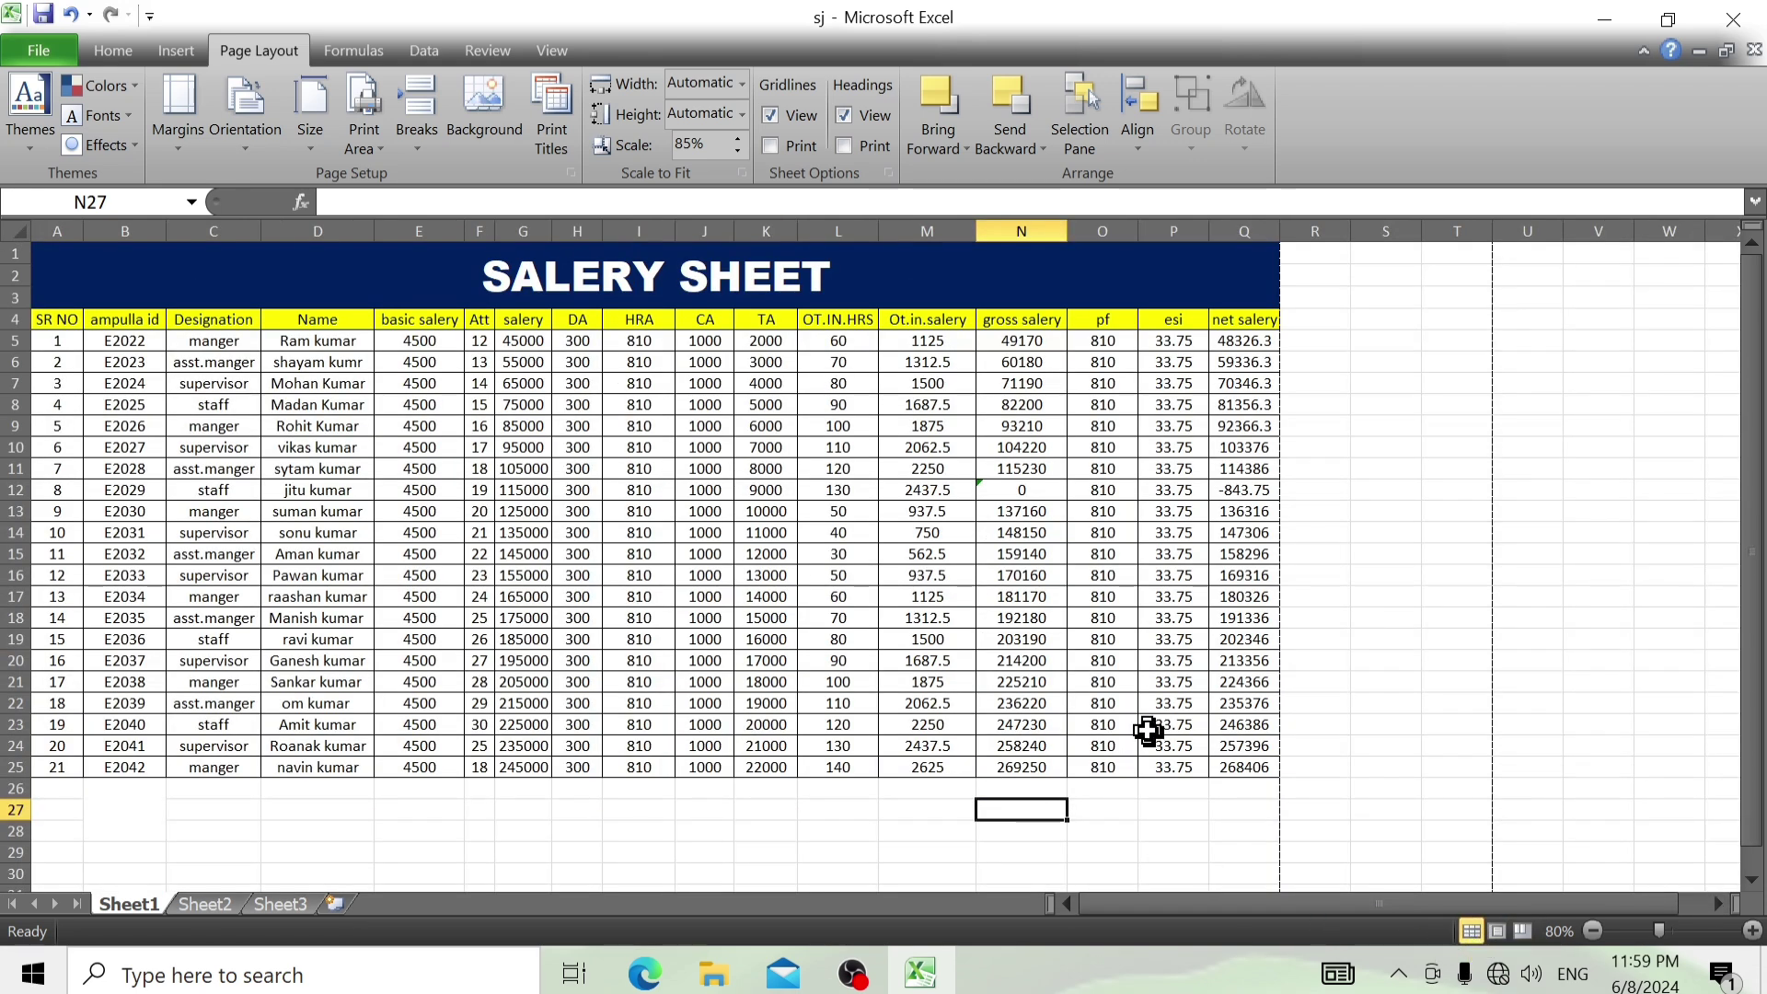
pyautogui.hotkey('ctrl', 'p')
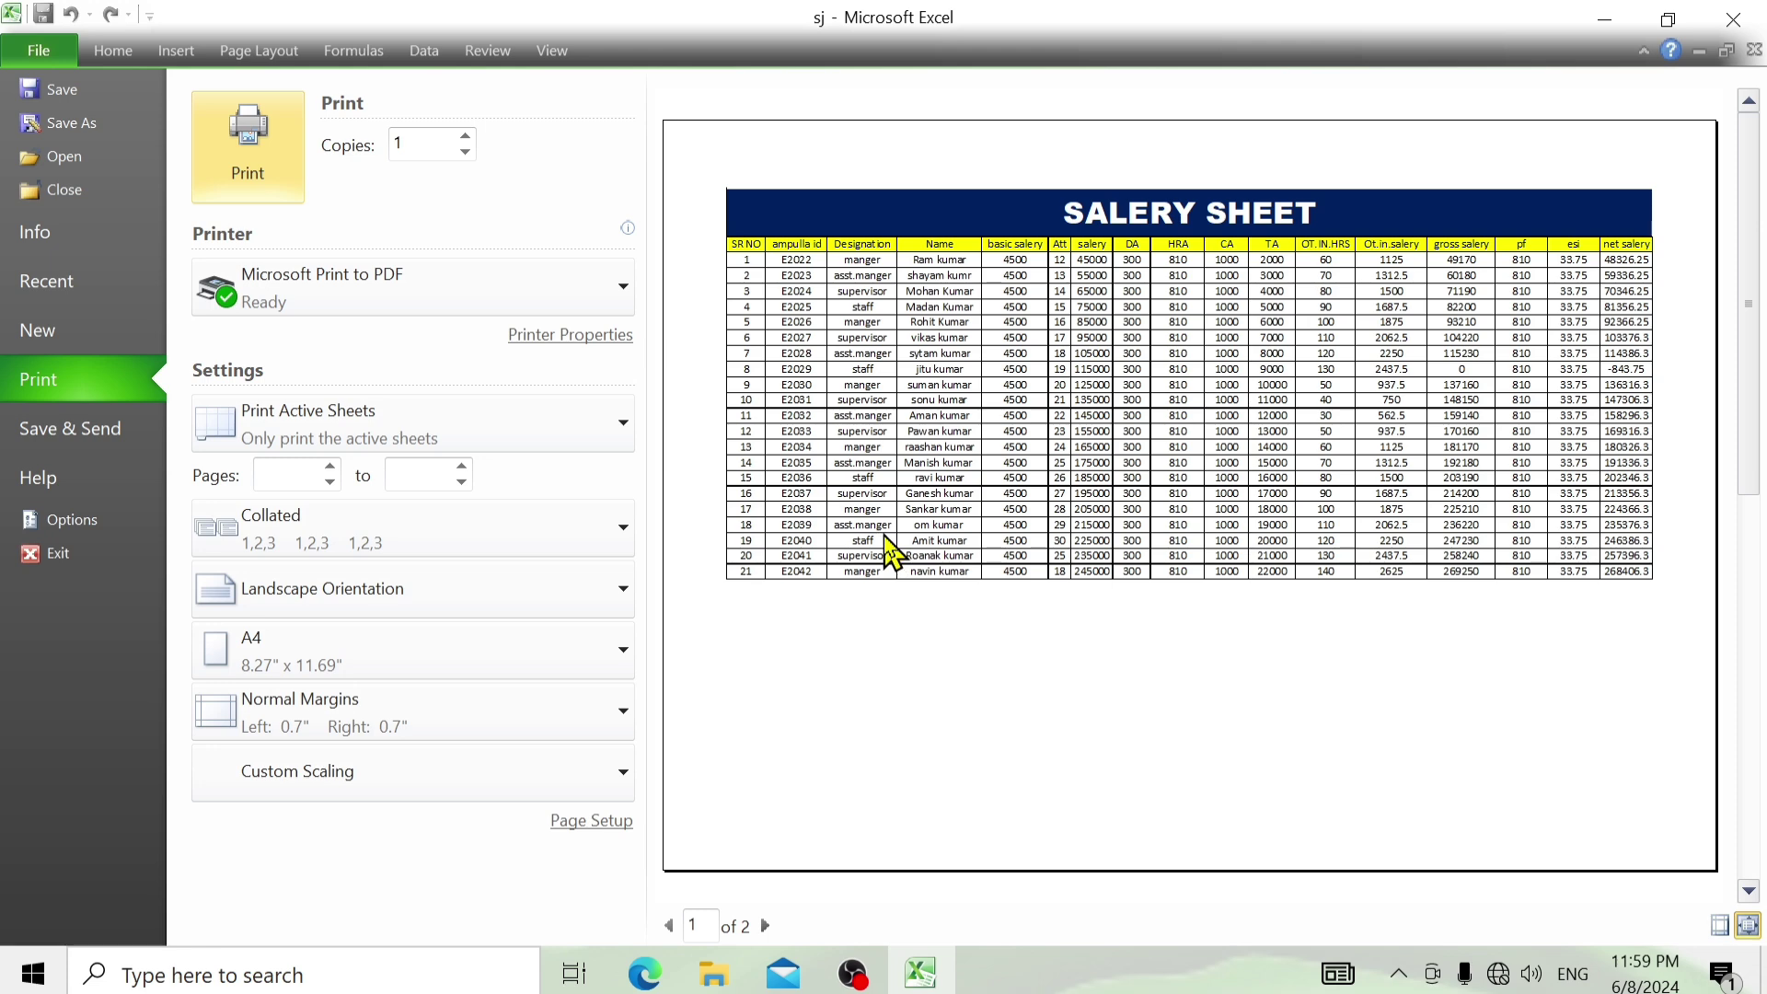
pyautogui.press('Escape')
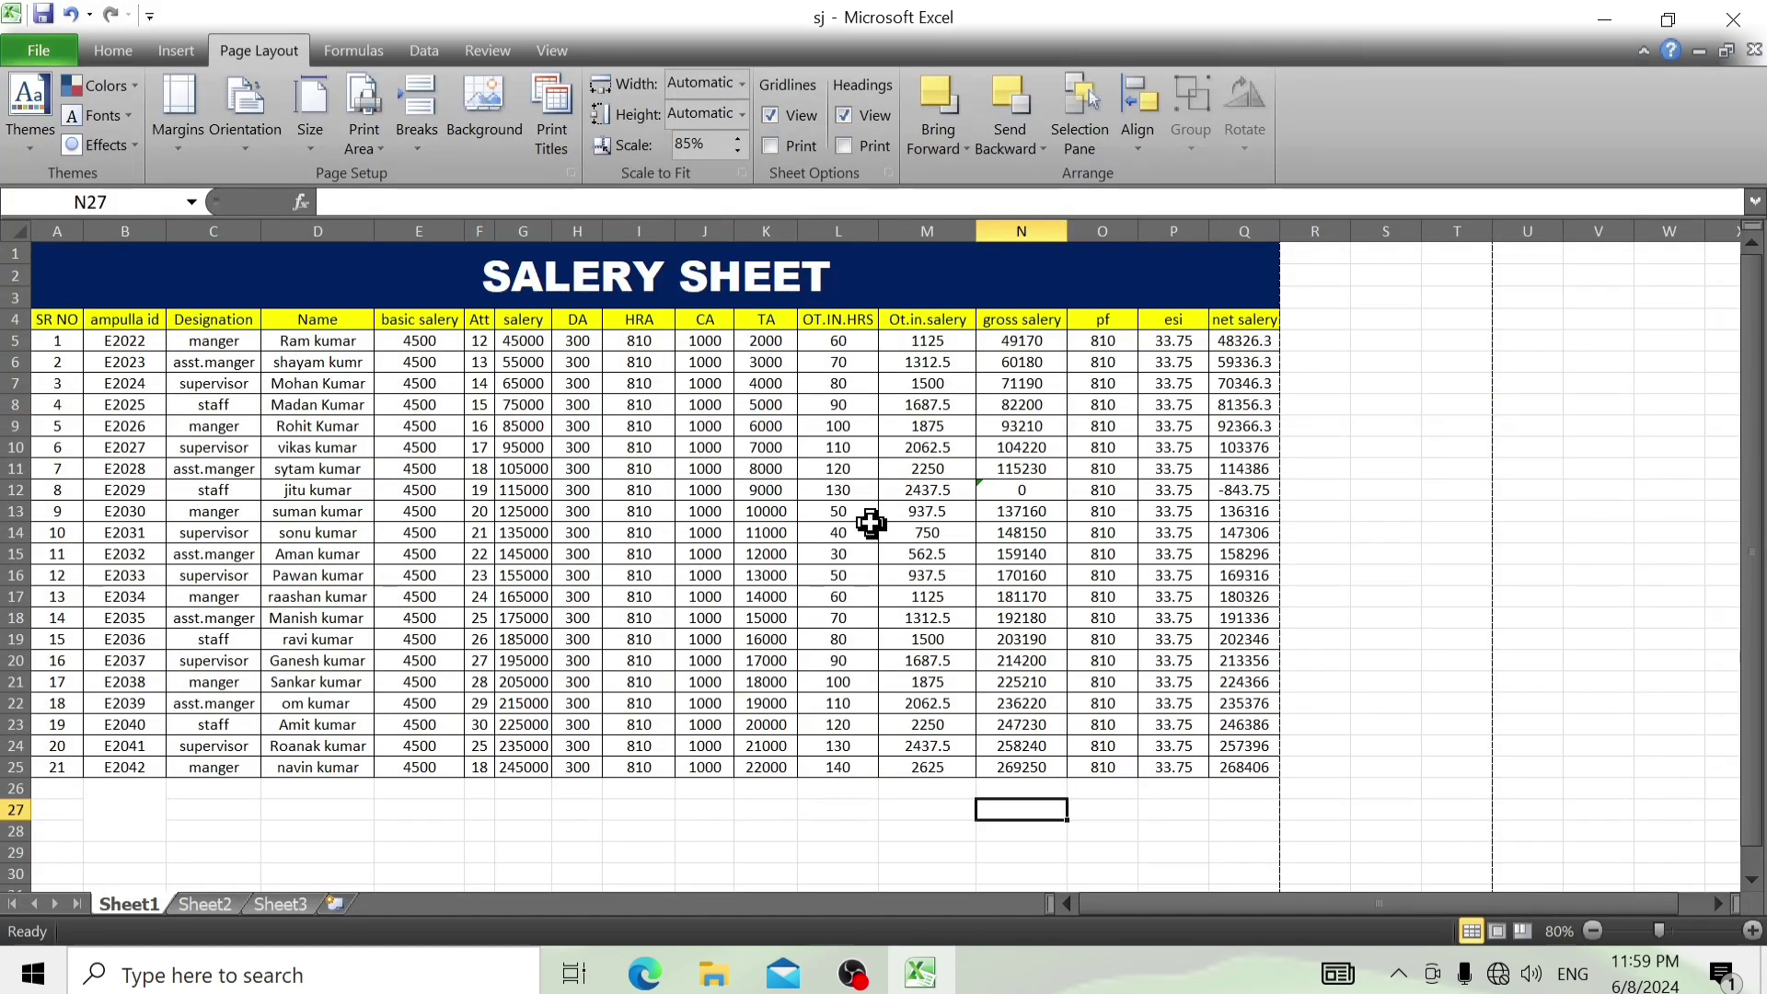